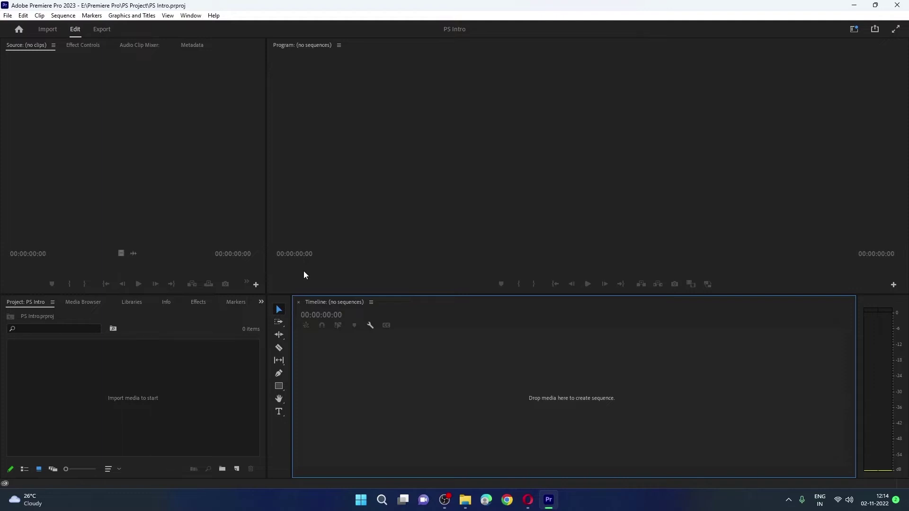
Open the File menu for the empty PS Intro project.
{"action": "left_click", "coordinate": [8, 16]}
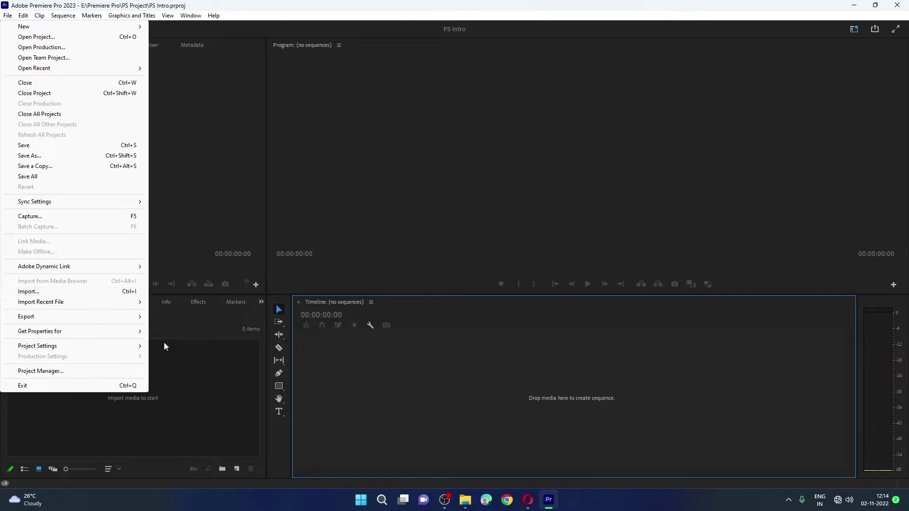
Import the Ponniyin Selvan Trailer video into the Project panel through the Import dialog.
{"action": "left_click", "coordinate": [179, 368]}
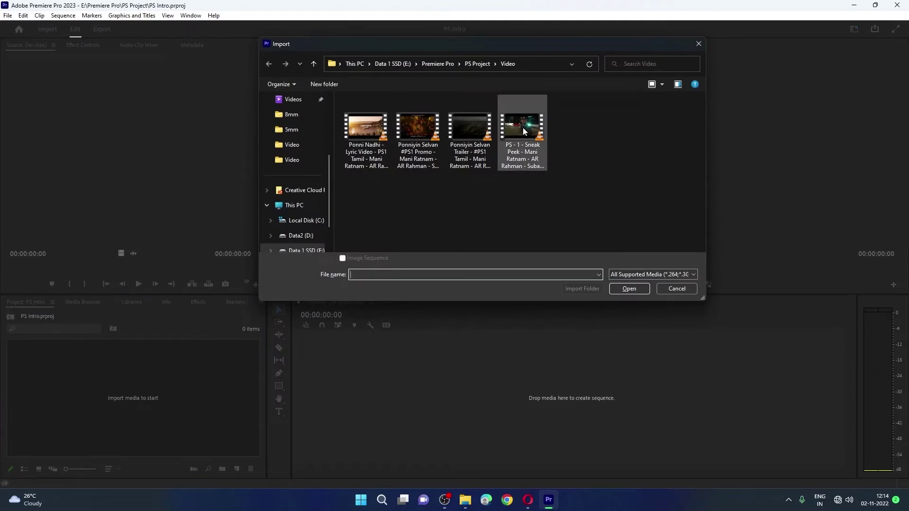
{"action": "left_click", "coordinate": [703, 43]}
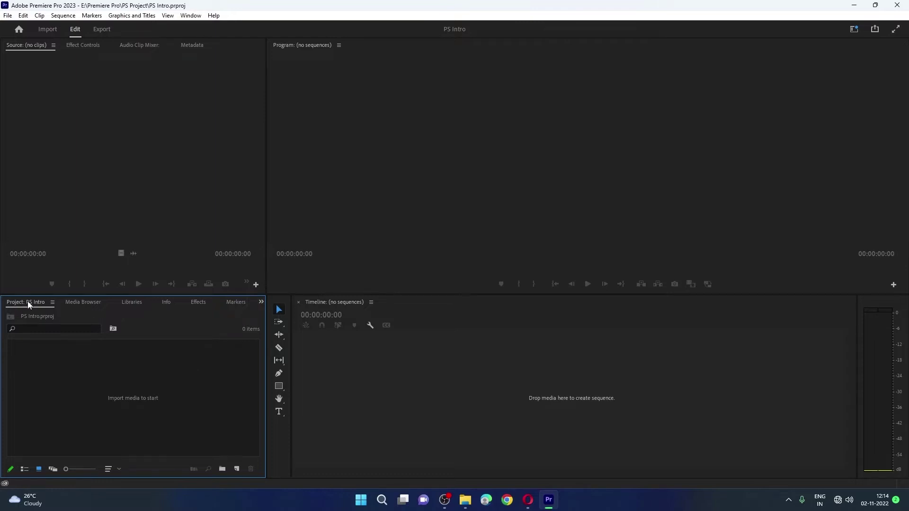
{"action": "double_click", "coordinate": [145, 380]}
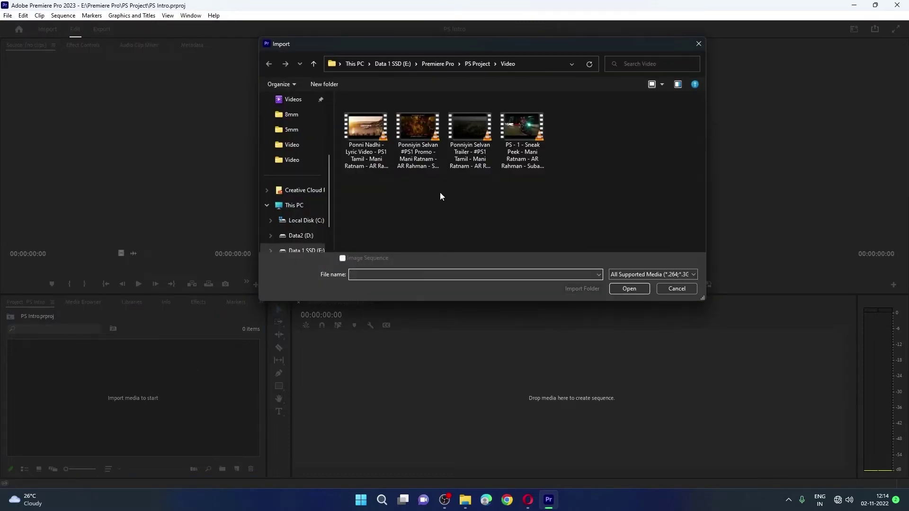
{"action": "double_click", "coordinate": [464, 135]}
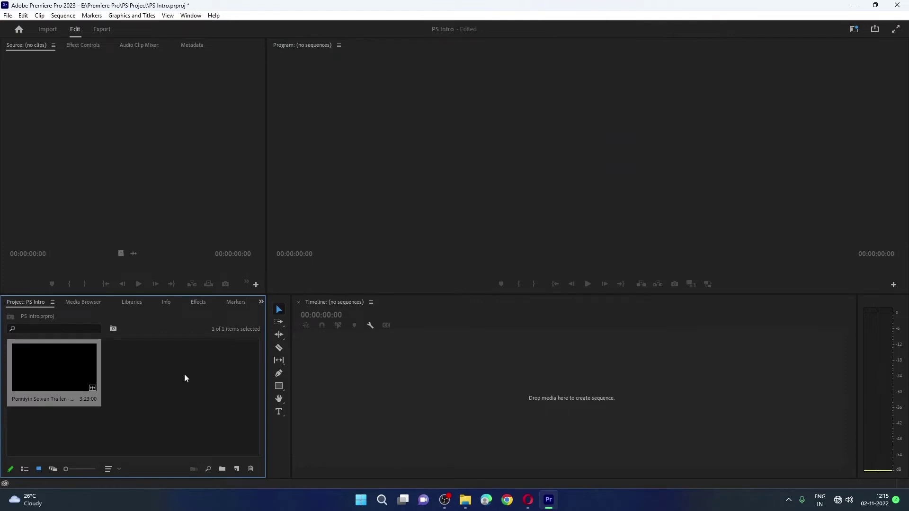
{"action": "left_click", "coordinate": [182, 378]}
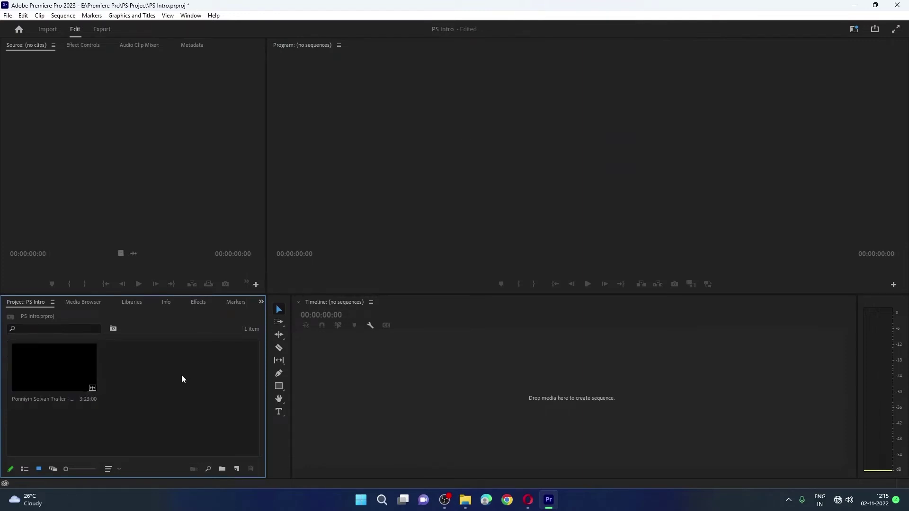
{"action": "left_click", "coordinate": [116, 189]}
{"action": "left_click", "coordinate": [315, 196]}
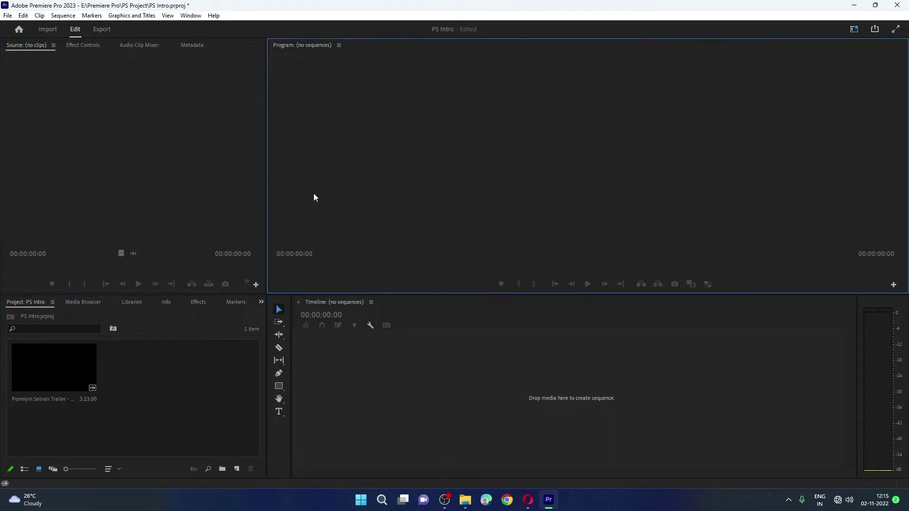
{"action": "left_click", "coordinate": [125, 226]}
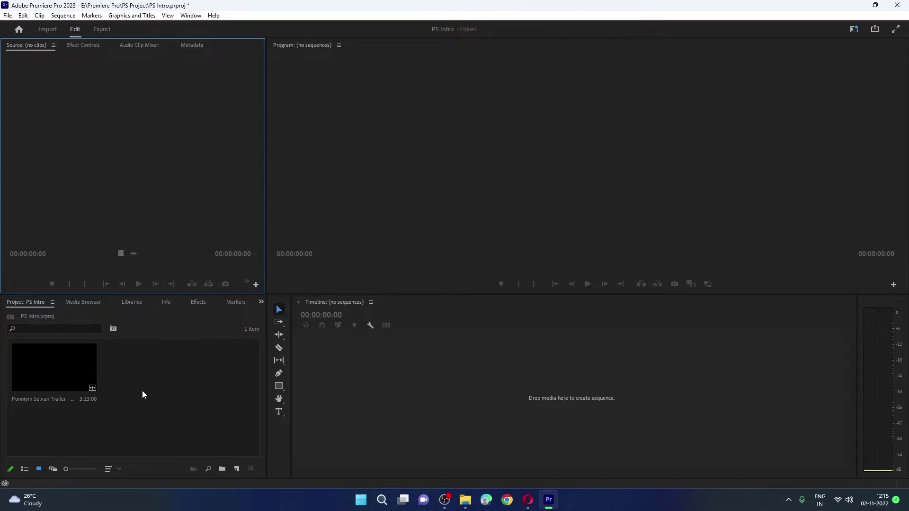
{"action": "left_click", "coordinate": [122, 376]}
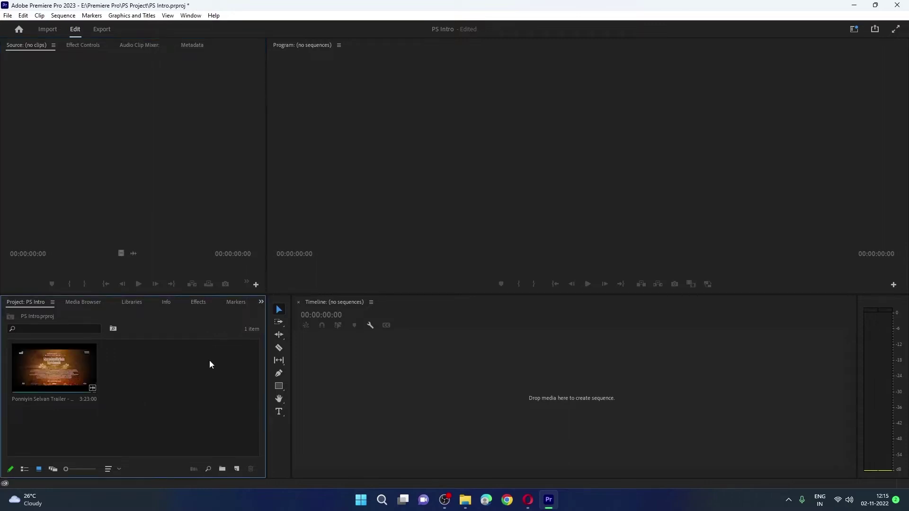
{"action": "left_click", "coordinate": [335, 383]}
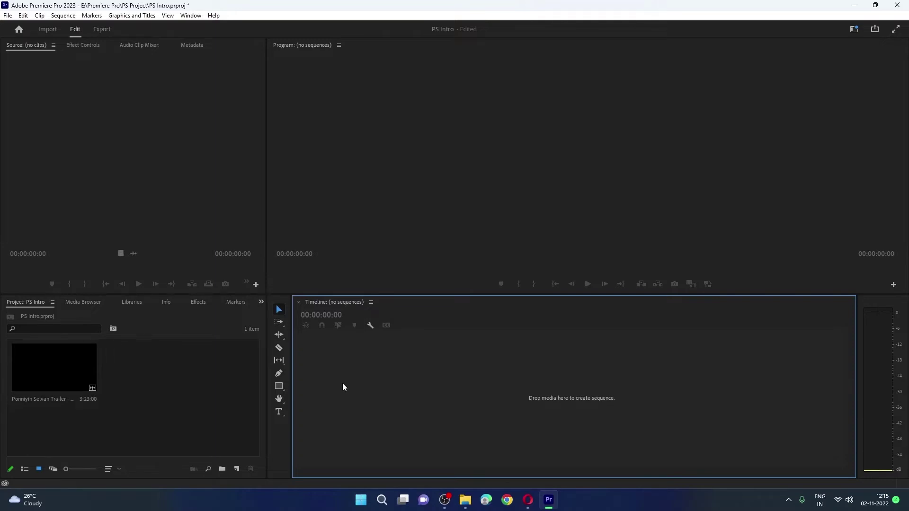
{"action": "left_click", "coordinate": [344, 224]}
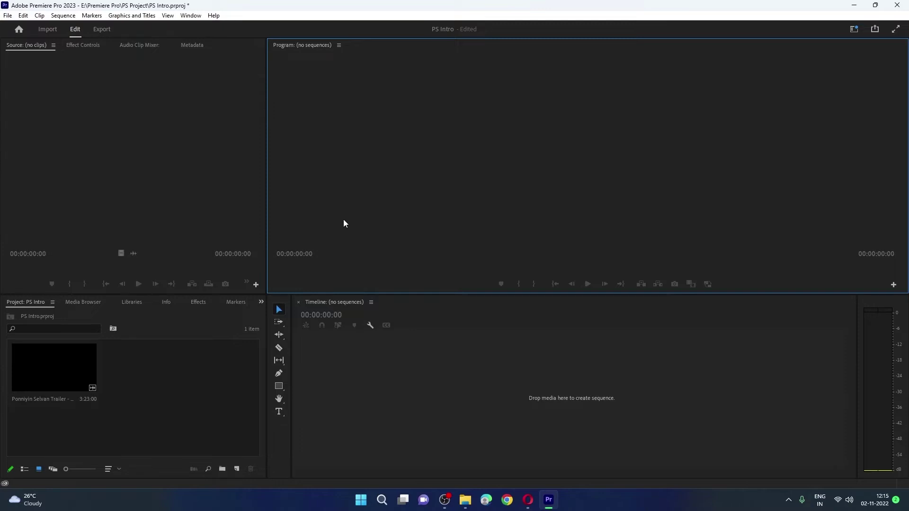
{"action": "left_click", "coordinate": [195, 365]}
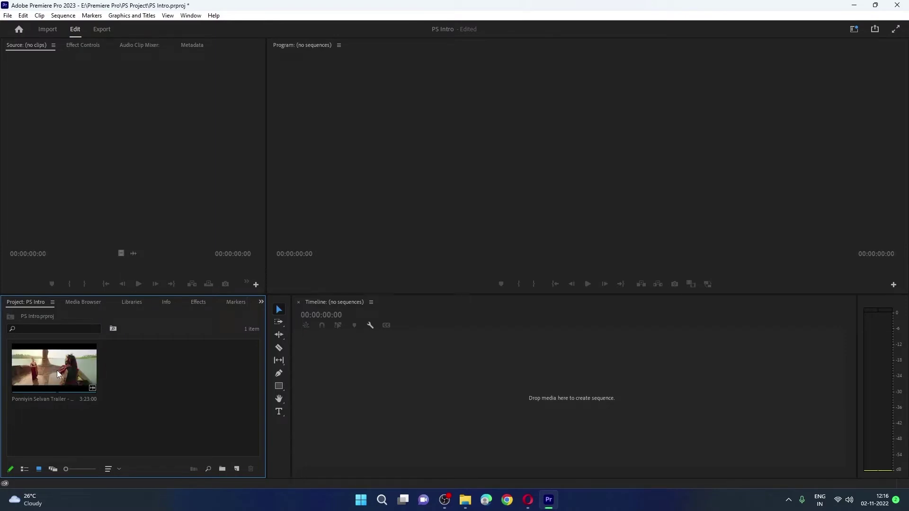
Skim the Ponniyin Selvan Trailer in the Source monitor, then build a sequence from it on the timeline.
{"action": "double_click", "coordinate": [58, 374]}
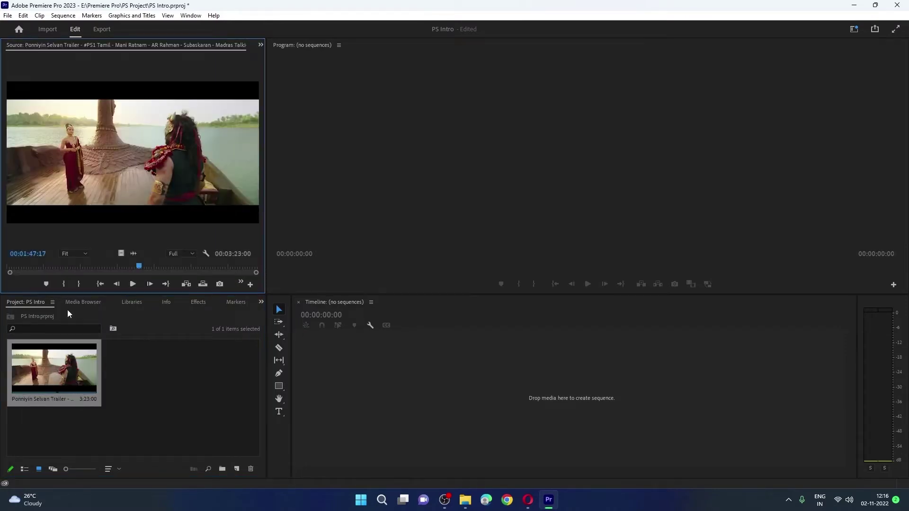
{"action": "mouse_move", "coordinate": [139, 265]}
{"action": "left_mouse_down"}
{"action": "mouse_move", "coordinate": [65, 266]}
{"action": "mouse_move", "coordinate": [183, 267]}
{"action": "mouse_move", "coordinate": [63, 266]}
{"action": "left_mouse_up"}
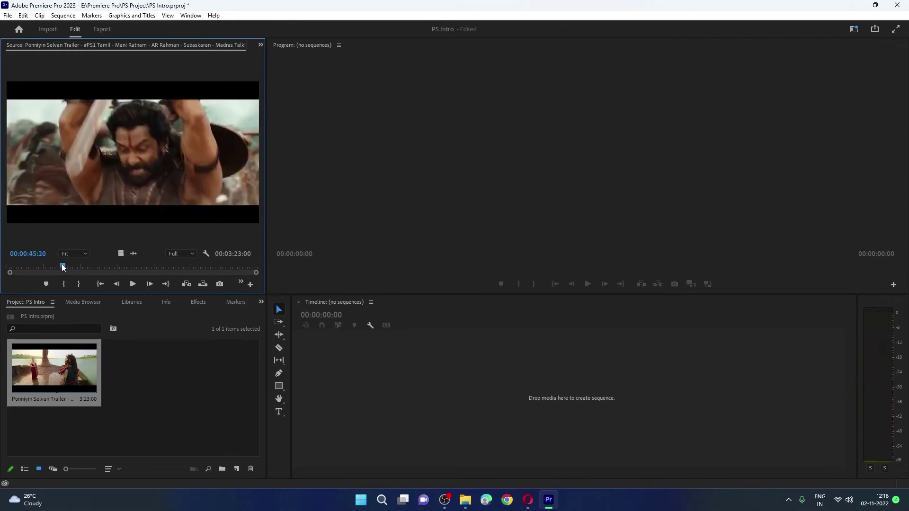
{"action": "mouse_move", "coordinate": [63, 266]}
{"action": "left_mouse_down"}
{"action": "mouse_move", "coordinate": [39, 266]}
{"action": "mouse_move", "coordinate": [160, 267]}
{"action": "left_mouse_up"}
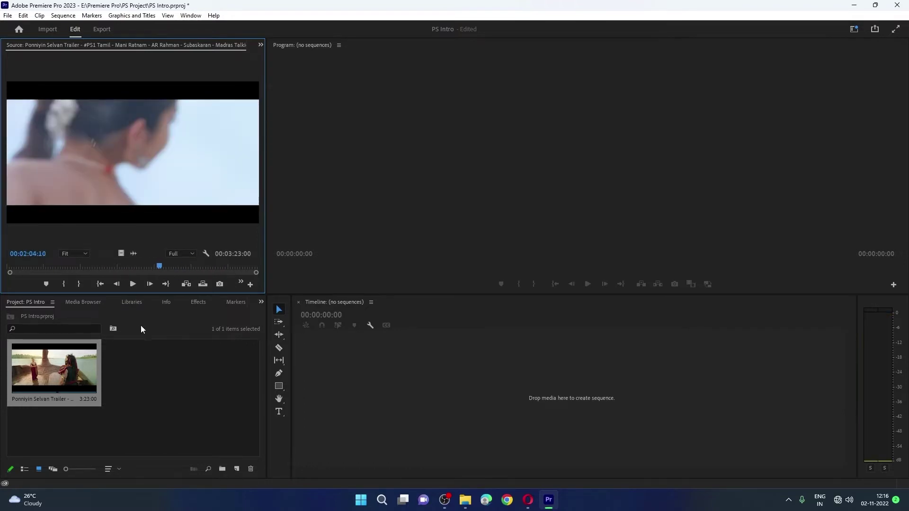
{"action": "mouse_move", "coordinate": [53, 372]}
{"action": "left_mouse_down"}
{"action": "mouse_move", "coordinate": [260, 341]}
{"action": "mouse_move", "coordinate": [341, 387]}
{"action": "left_mouse_up"}
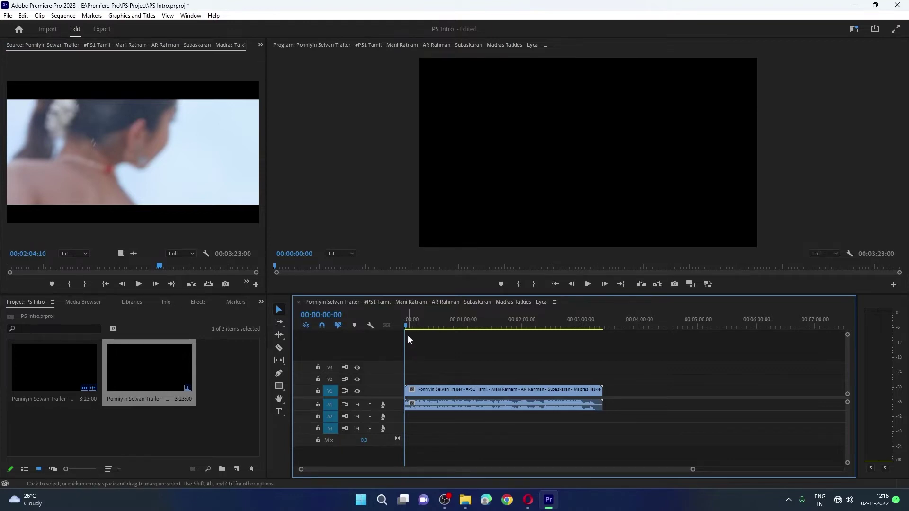
Scrub the trailer sequence to about 0:21 and 2:16, then delete the sequence.
{"action": "left_click_drag", "start_coordinate": [406, 329], "coordinate": [427, 330]}
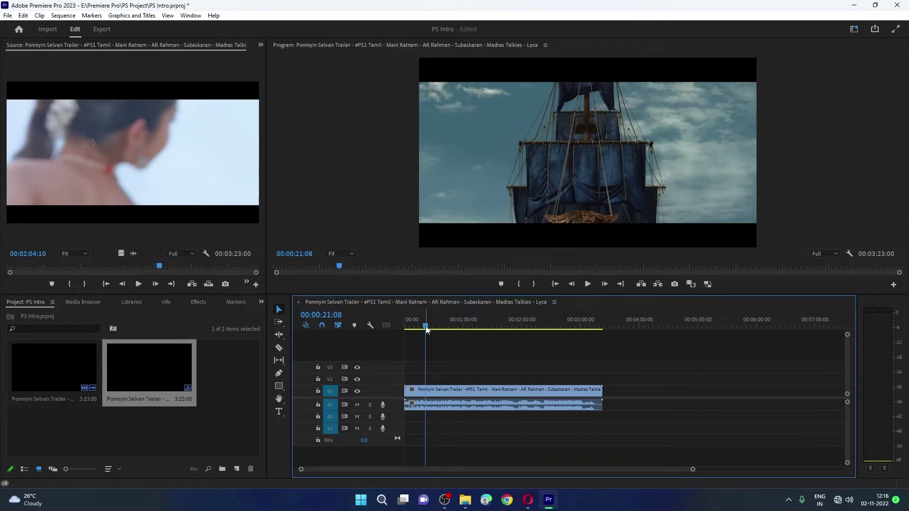
{"action": "left_click_drag", "start_coordinate": [426, 330], "coordinate": [540, 334]}
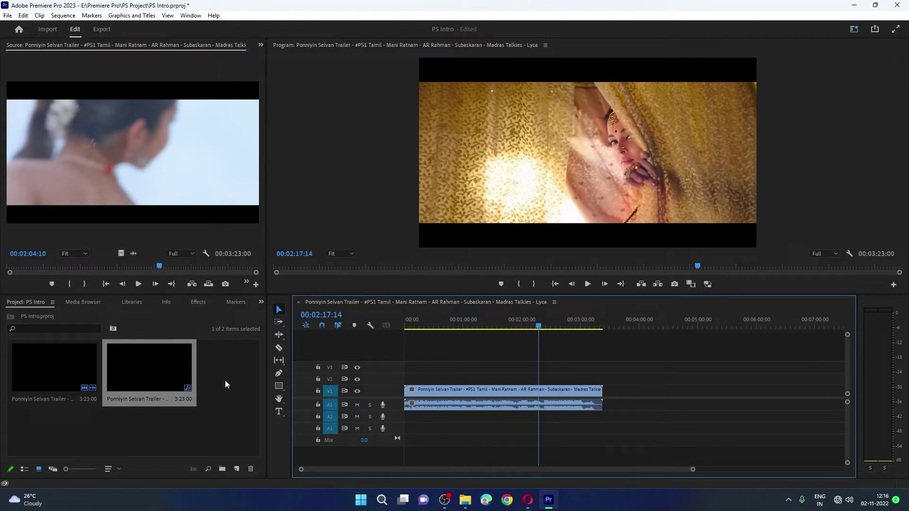
{"action": "key", "text": "Delete"}
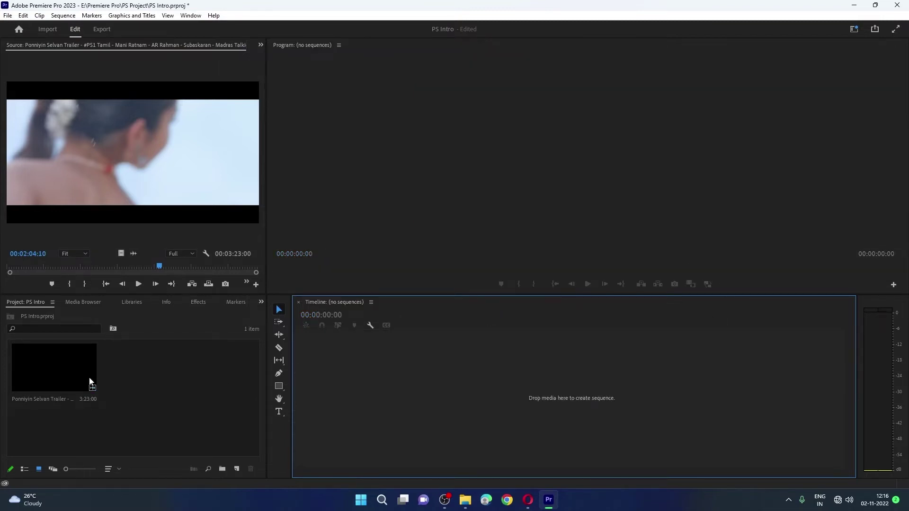
Recreate a sequence from the trailer clip and move its playhead to about 25 seconds.
{"action": "left_click", "coordinate": [73, 376]}
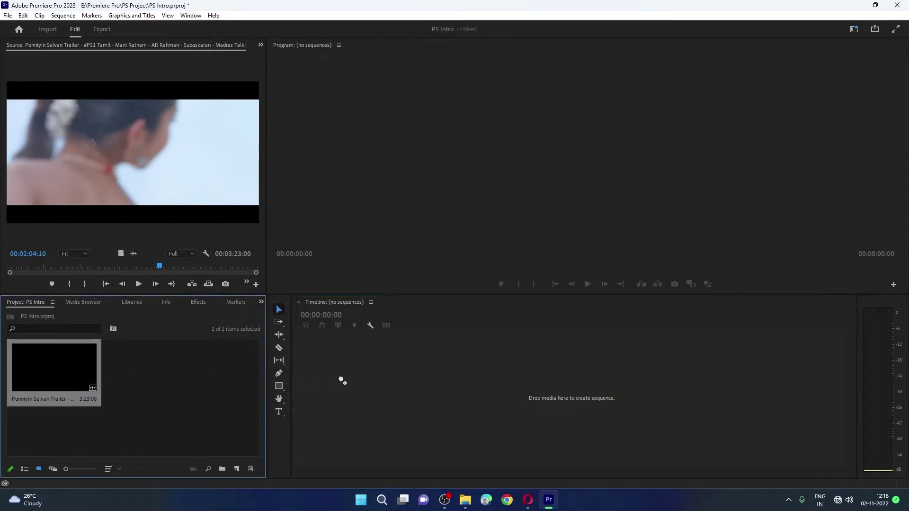
{"action": "left_click_drag", "start_coordinate": [104, 374], "coordinate": [340, 379]}
{"action": "left_click", "coordinate": [230, 376]}
{"action": "left_click", "coordinate": [178, 375]}
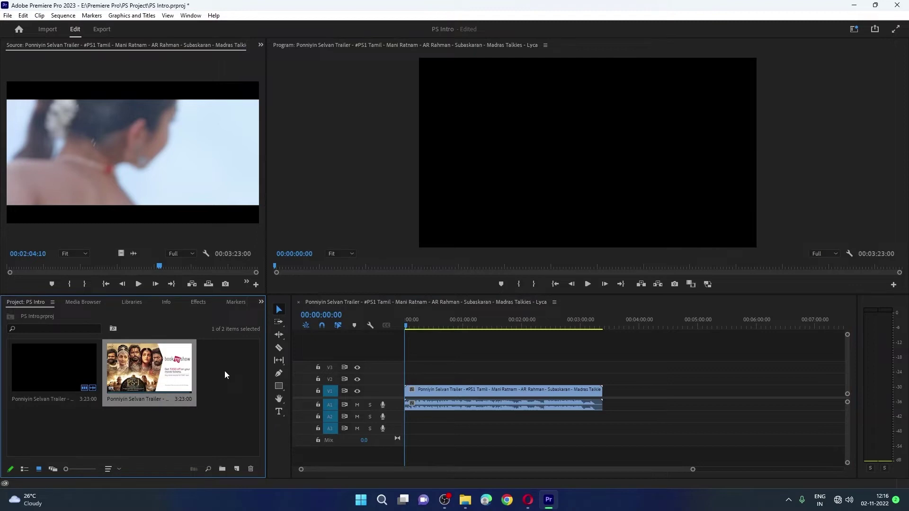
{"action": "left_click_drag", "start_coordinate": [406, 326], "coordinate": [429, 326]}
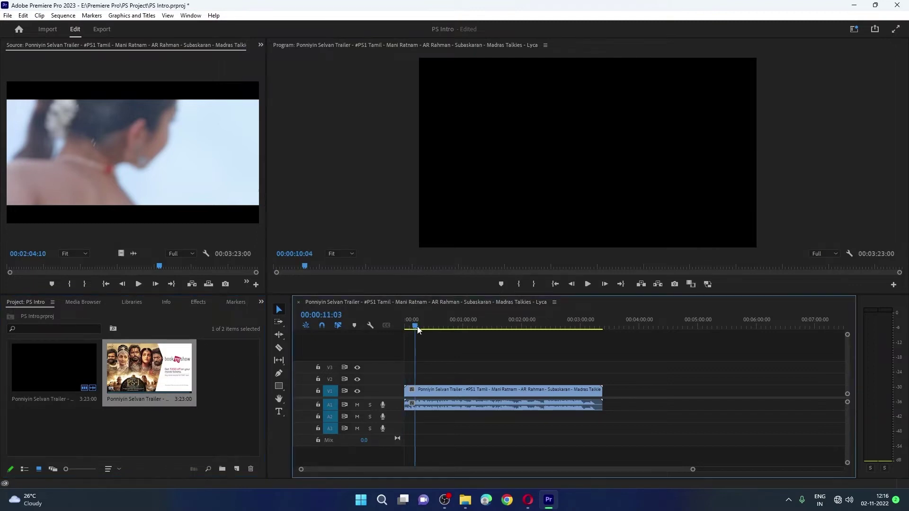
{"action": "left_click", "coordinate": [79, 423]}
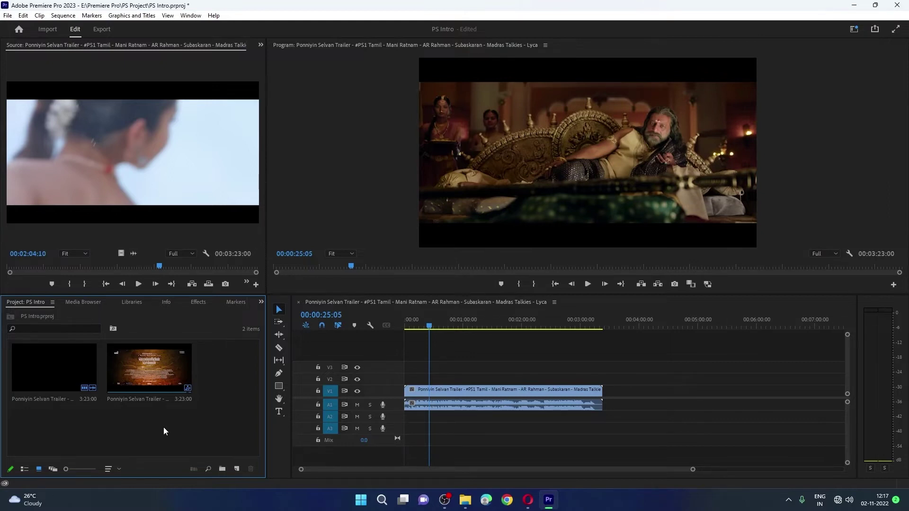
{"action": "left_click", "coordinate": [67, 254]}
Browse the Source monitor's playback resolution and zoom options, leaving resolution at Full.
{"action": "left_click", "coordinate": [175, 253]}
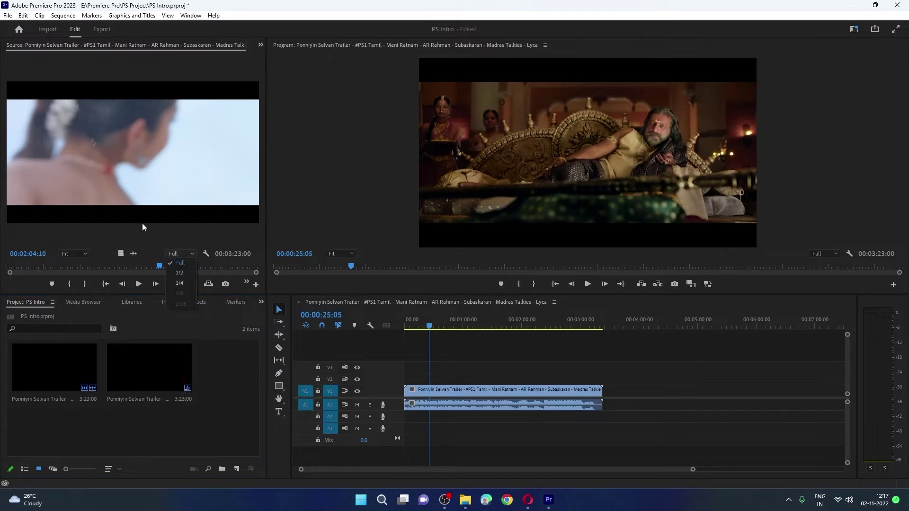
{"action": "left_click", "coordinate": [240, 200]}
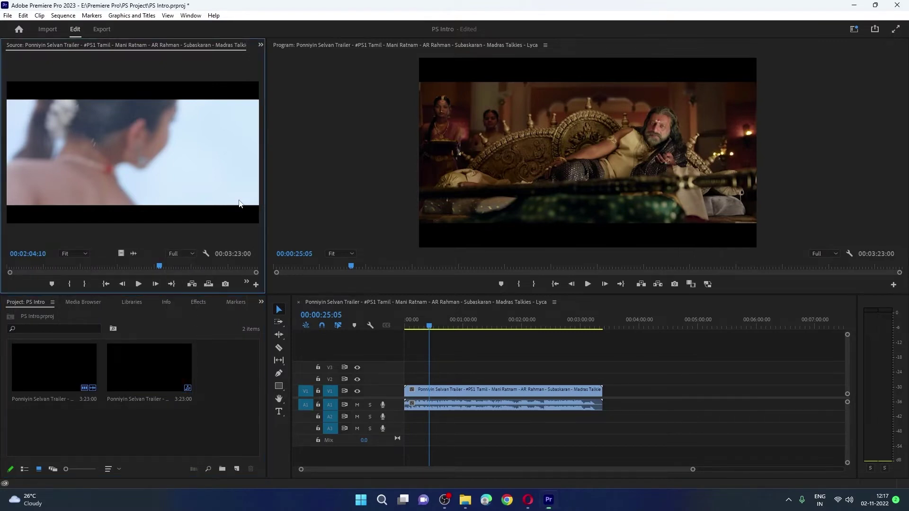
{"action": "left_click", "coordinate": [380, 191]}
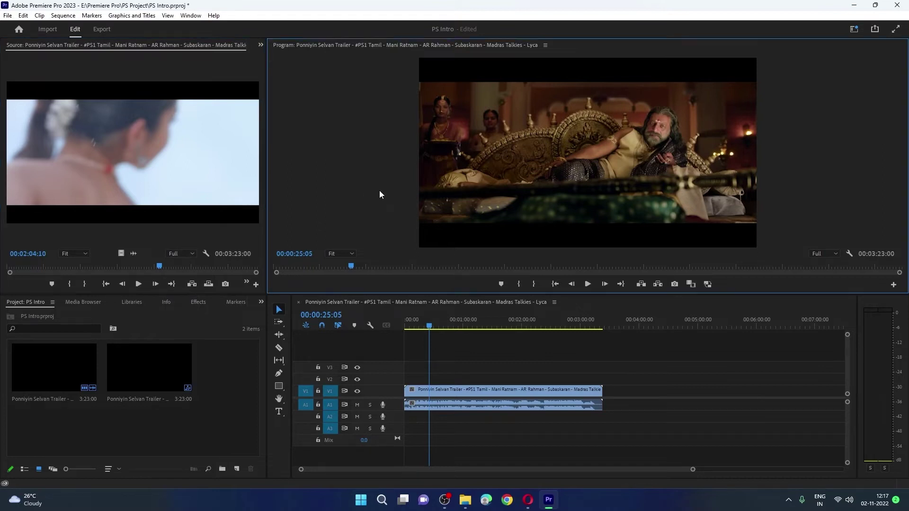
{"action": "left_click", "coordinate": [82, 251]}
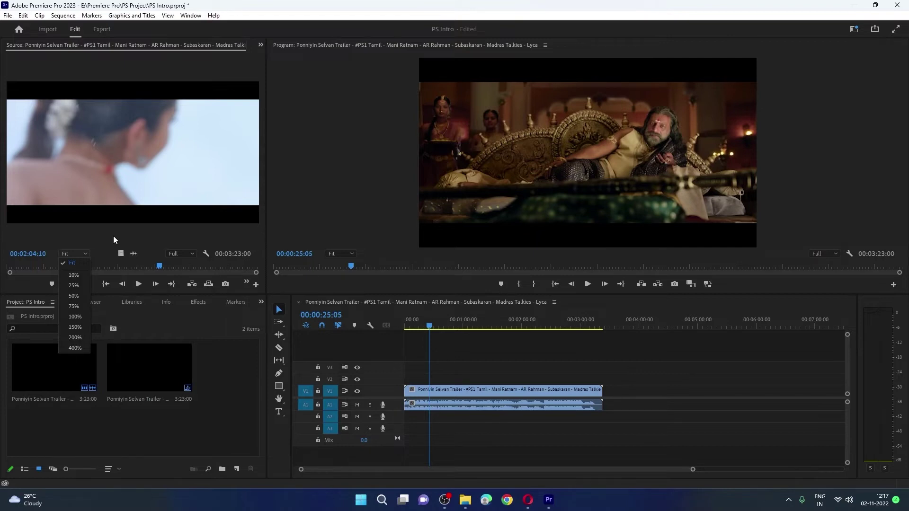
{"action": "left_click", "coordinate": [113, 236]}
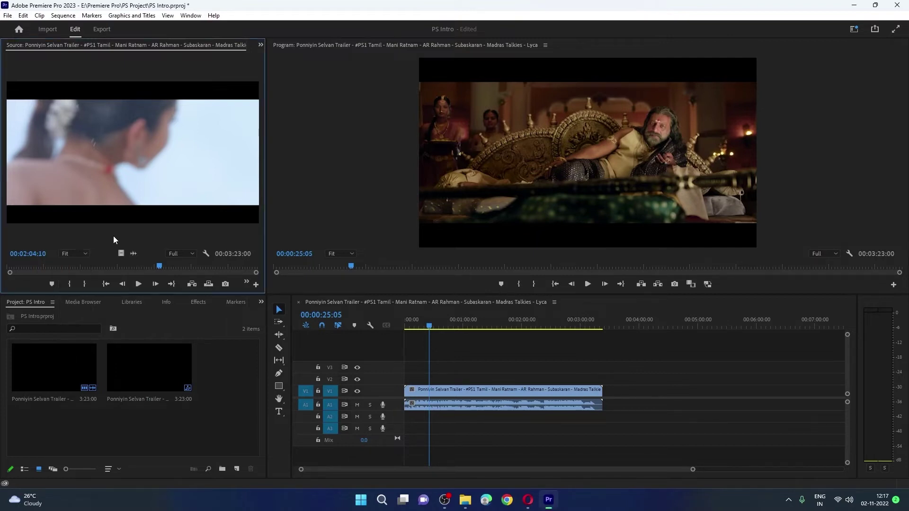
{"action": "left_click", "coordinate": [183, 253]}
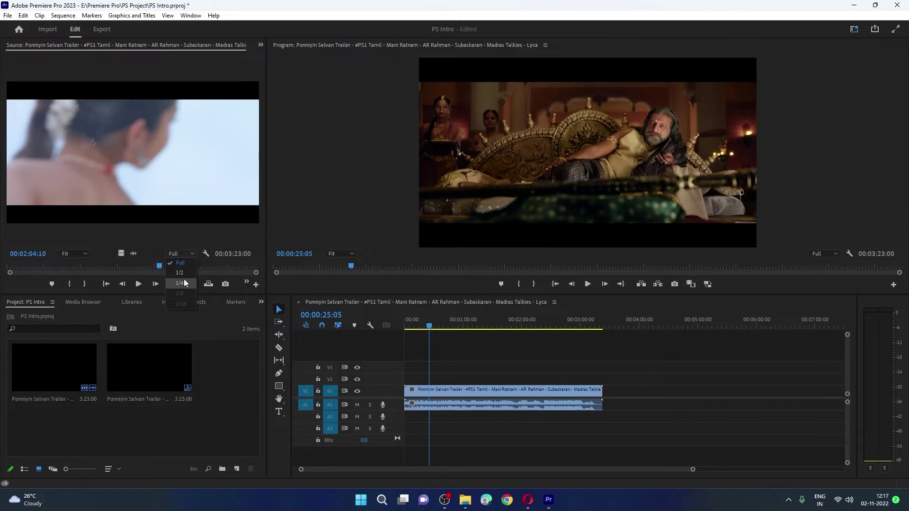
{"action": "left_click", "coordinate": [191, 221]}
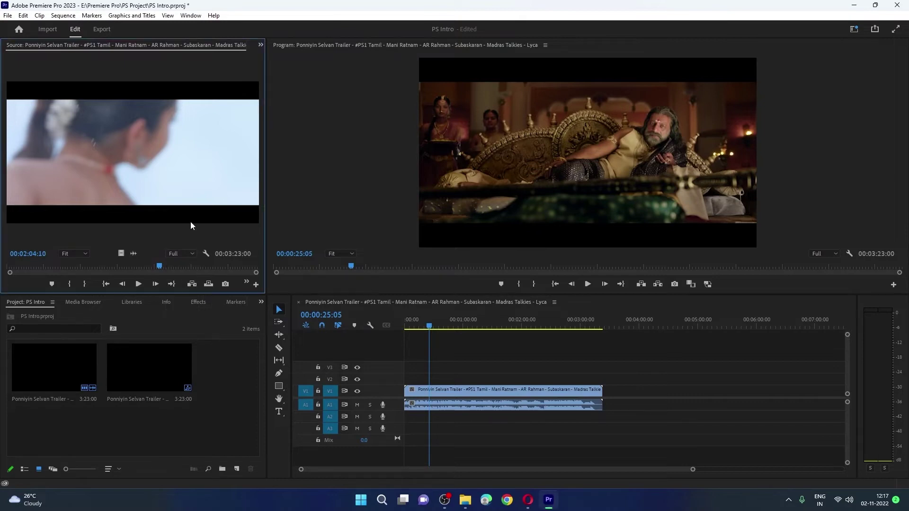
Switch the Source playback resolution to 1/2, then 1/4, then back to Full.
{"action": "left_click", "coordinate": [184, 253]}
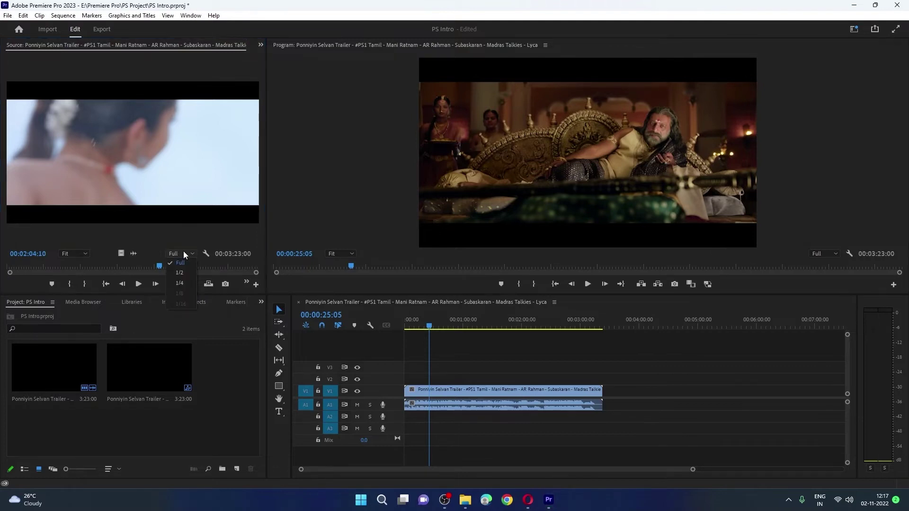
{"action": "left_click", "coordinate": [179, 273]}
{"action": "left_click", "coordinate": [184, 252]}
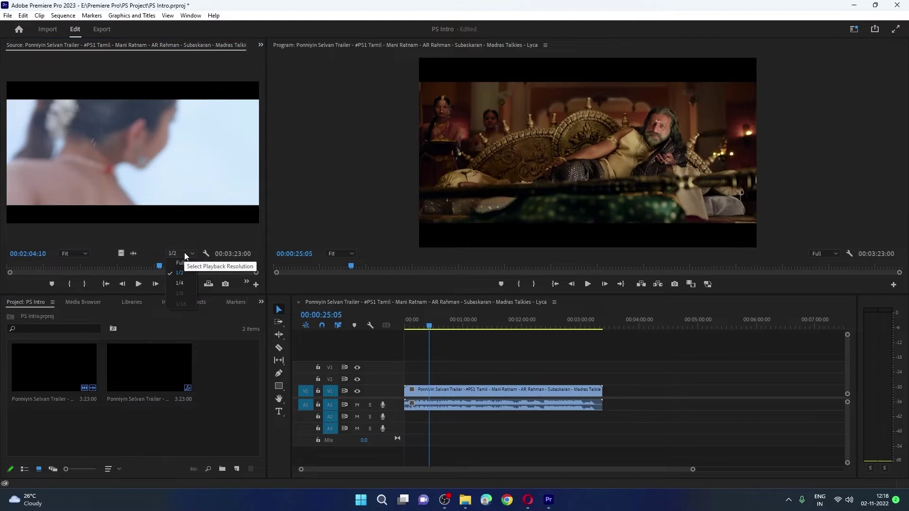
{"action": "left_click", "coordinate": [179, 282]}
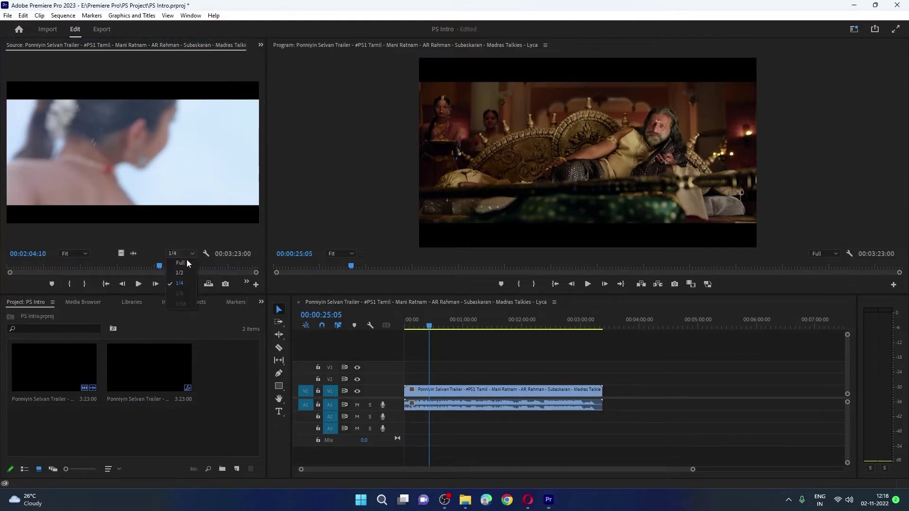
{"action": "left_click", "coordinate": [184, 253]}
{"action": "left_click", "coordinate": [180, 263]}
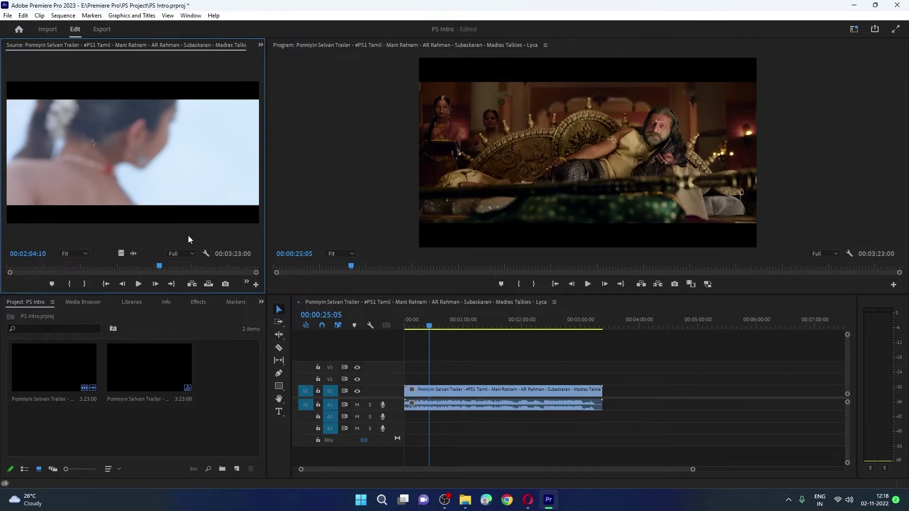
Scrub the trailer source clip back to about 00:00:47 and play it.
{"action": "left_click", "coordinate": [427, 215]}
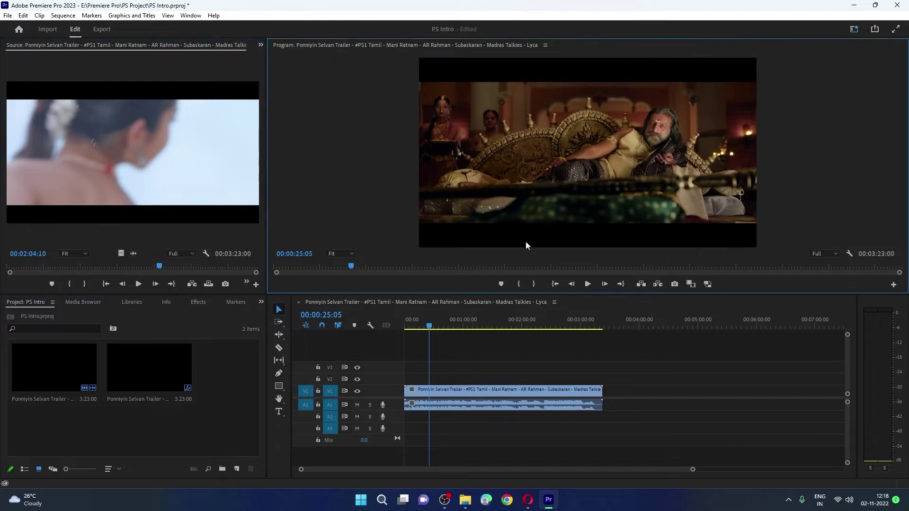
{"action": "left_click", "coordinate": [814, 253]}
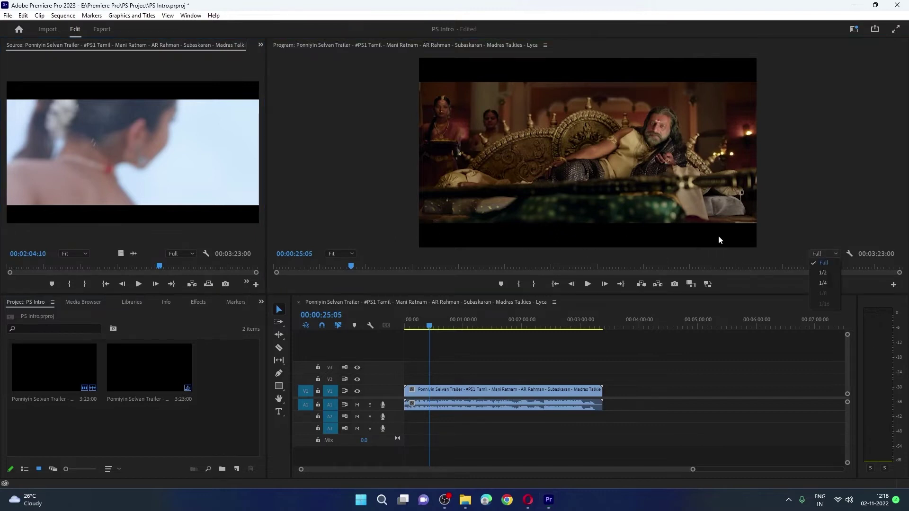
{"action": "left_click", "coordinate": [114, 216]}
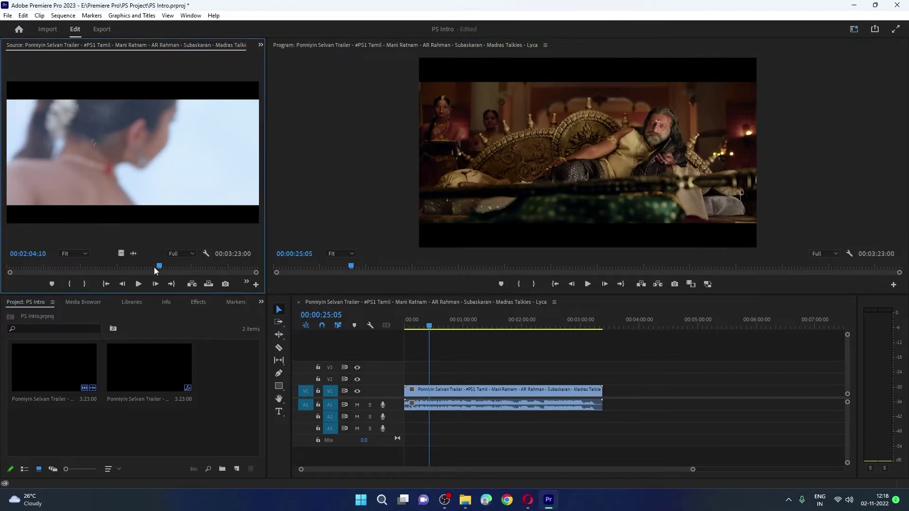
{"action": "left_click_drag", "start_coordinate": [160, 266], "coordinate": [65, 266]}
{"action": "left_click", "coordinate": [138, 284]}
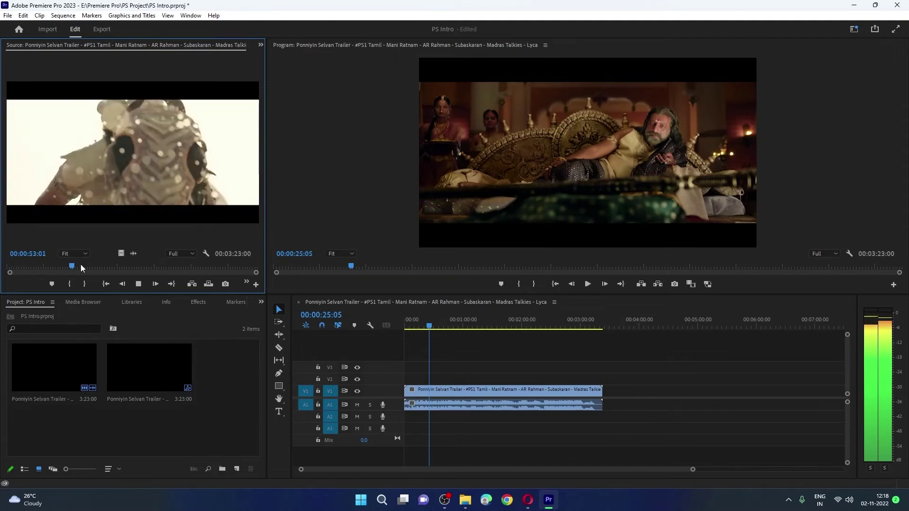
Stop the source clip and play the sequence, pausing at 00:00:30:19 and then 00:00:36:06.
{"action": "left_click", "coordinate": [137, 284]}
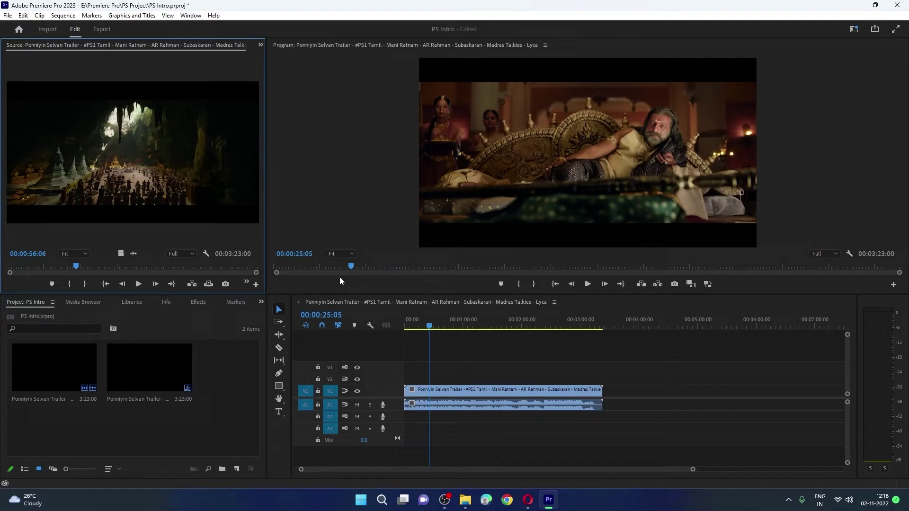
{"action": "left_click", "coordinate": [587, 284]}
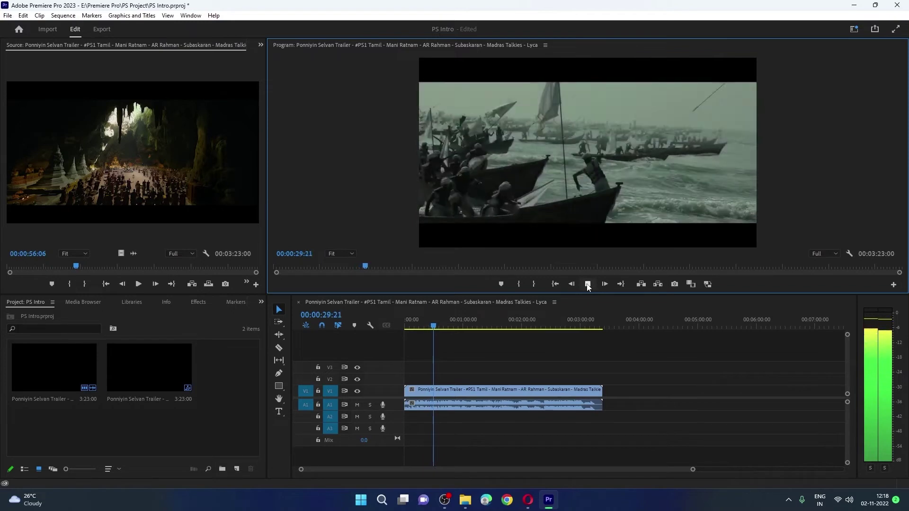
{"action": "left_click", "coordinate": [588, 284]}
{"action": "left_click", "coordinate": [483, 350]}
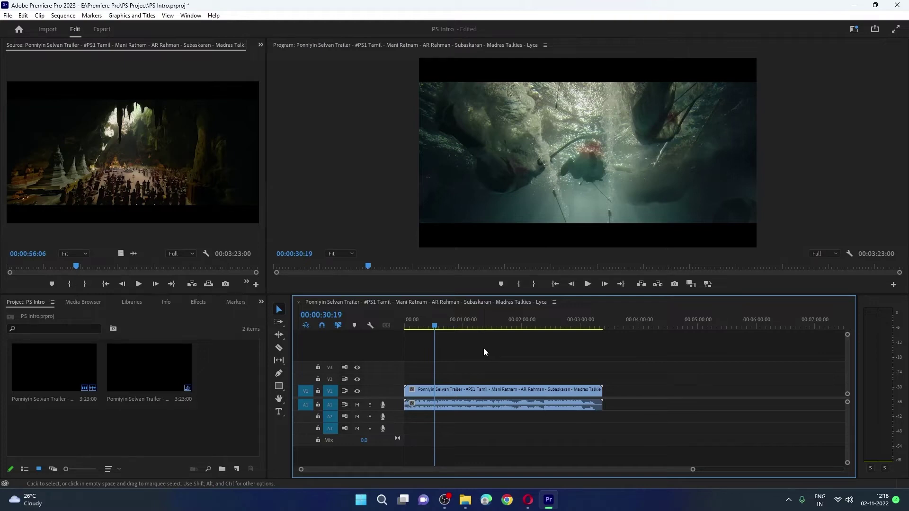
{"action": "key", "text": "space"}
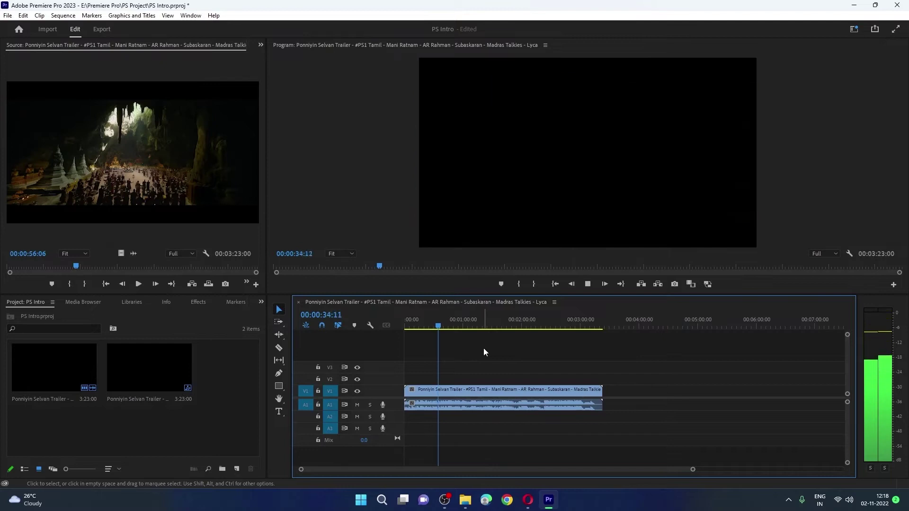
{"action": "key", "text": "space"}
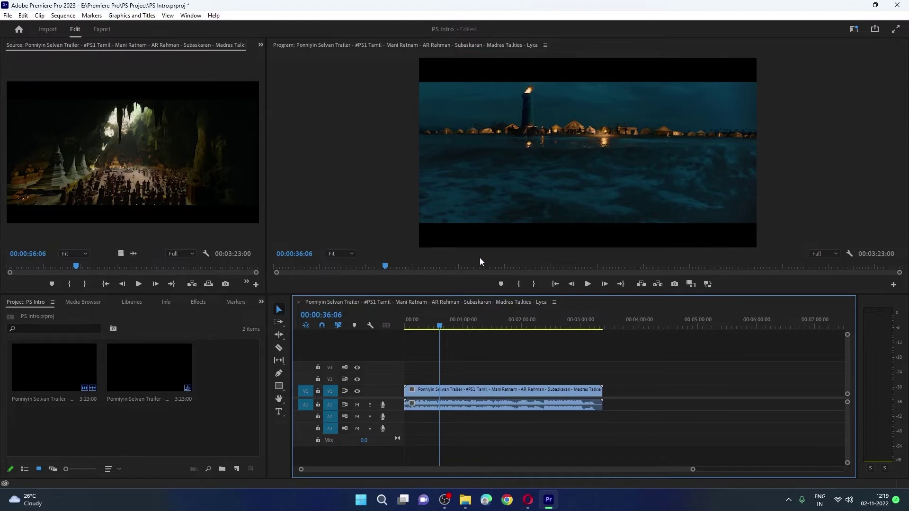
{"action": "left_click", "coordinate": [220, 398]}
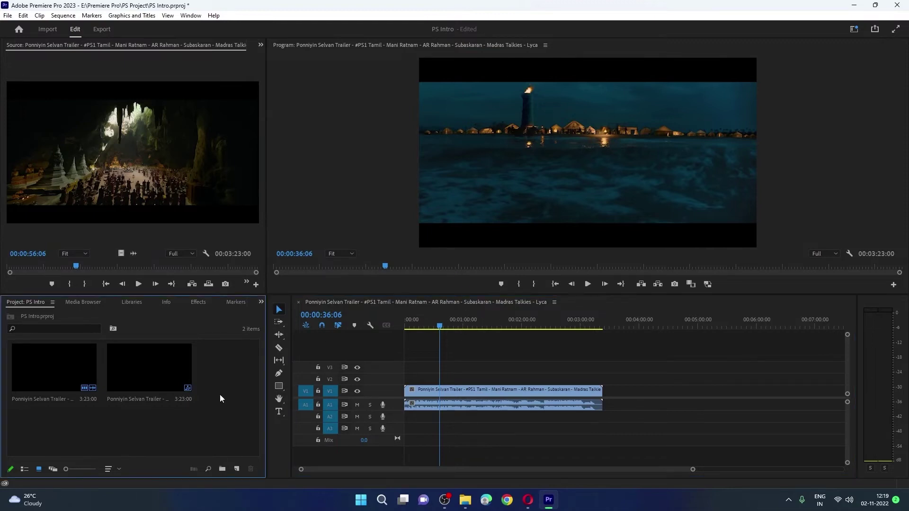
Import the Ponni Nadhi lyric video and place it on V1/A1 after the trailer clip.
{"action": "double_click", "coordinate": [219, 386]}
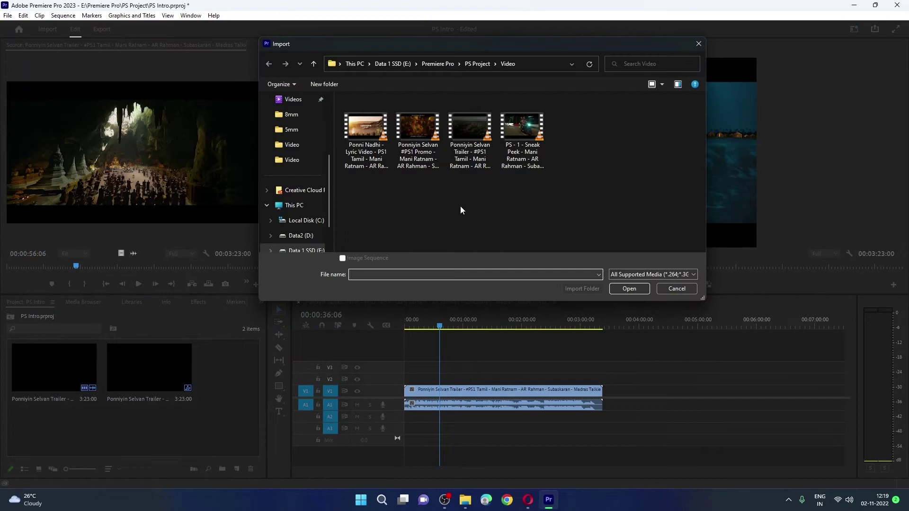
{"action": "double_click", "coordinate": [354, 132]}
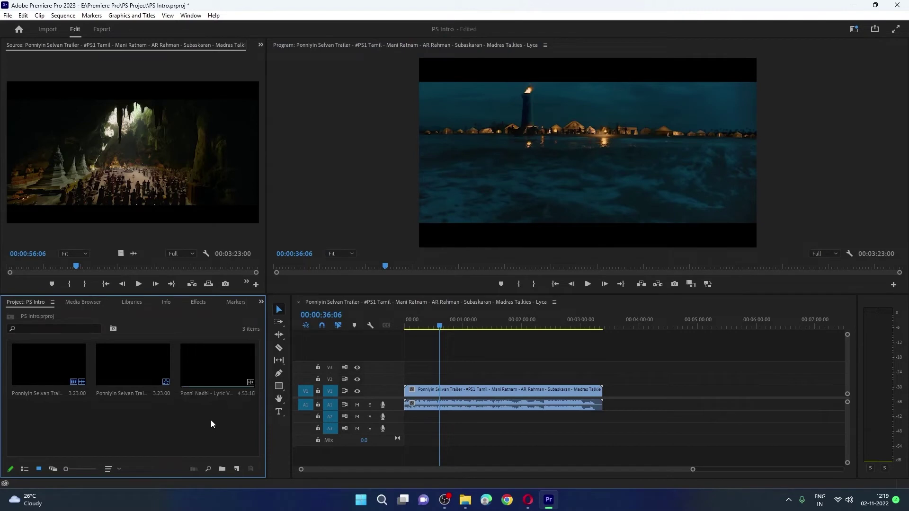
{"action": "mouse_move", "coordinate": [229, 363]}
{"action": "left_mouse_down"}
{"action": "mouse_move", "coordinate": [521, 363]}
{"action": "mouse_move", "coordinate": [608, 395]}
{"action": "left_mouse_up"}
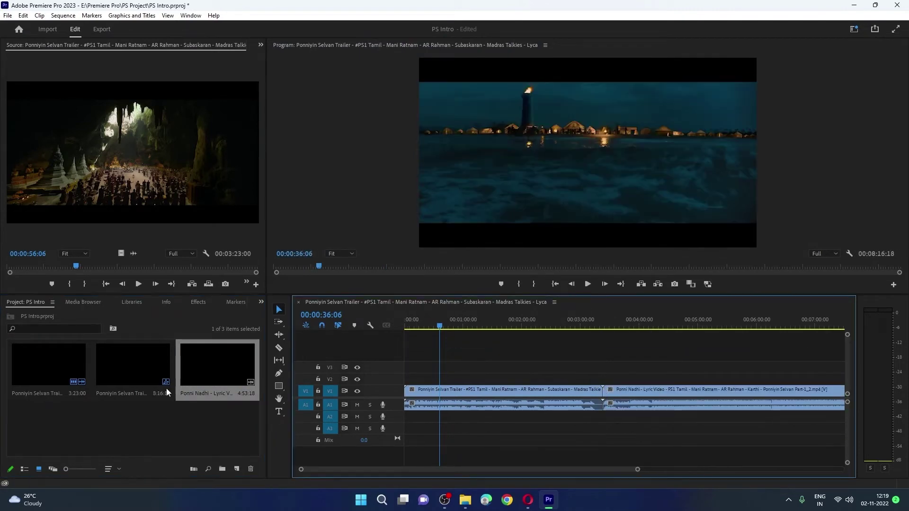
{"action": "left_click", "coordinate": [160, 420]}
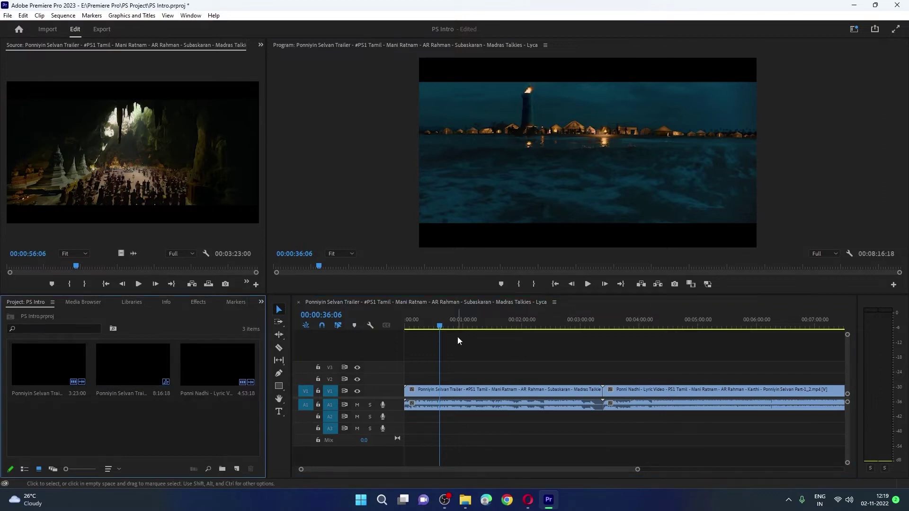
Play the sequence from about 00:02:41 across the cut, stopping at 00:03:27:21.
{"action": "left_click_drag", "start_coordinate": [439, 328], "coordinate": [599, 339]}
{"action": "key", "text": "space"}
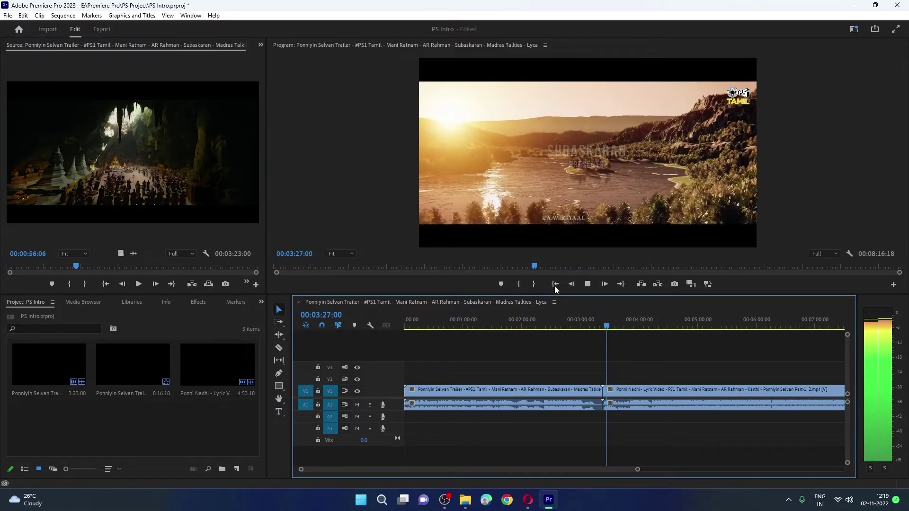
{"action": "key", "text": "space"}
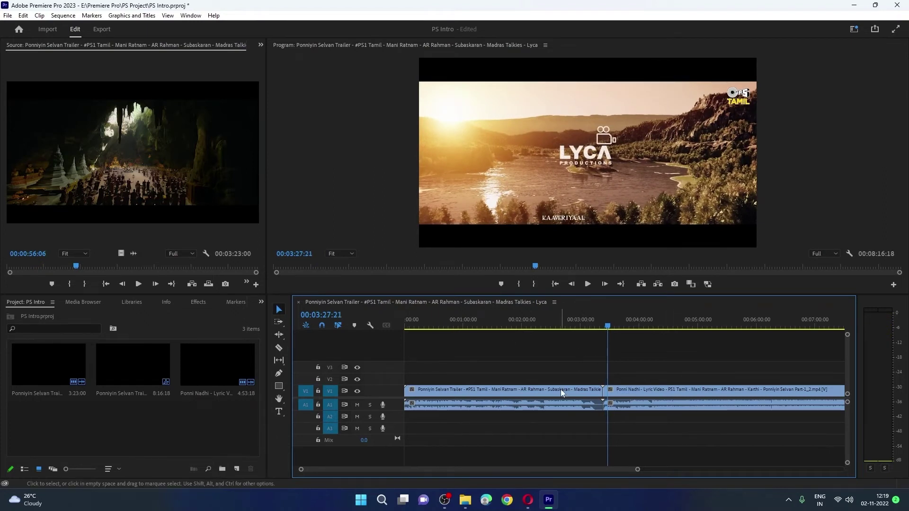
Select the trailer clip, zoom the timeline around the cut, and return to 00:02:36:12.
{"action": "mouse_move", "coordinate": [561, 389]}
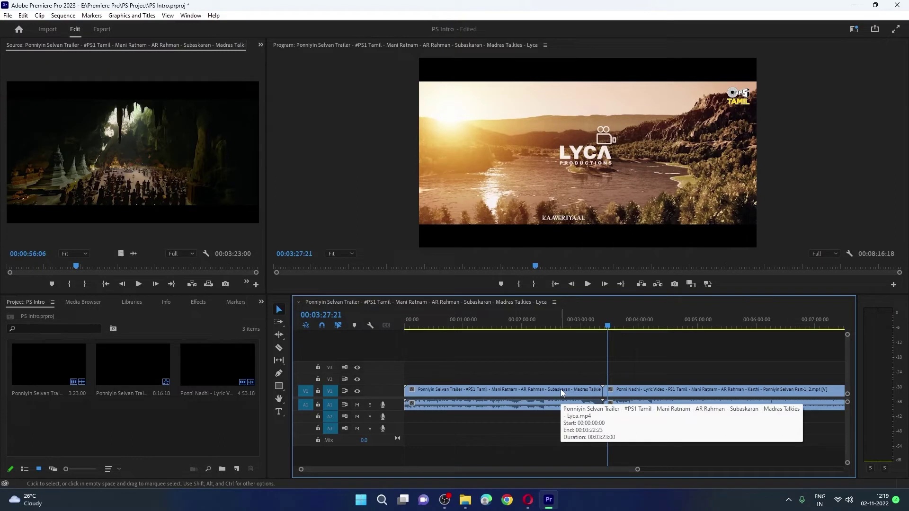
{"action": "type", "text": "-"}
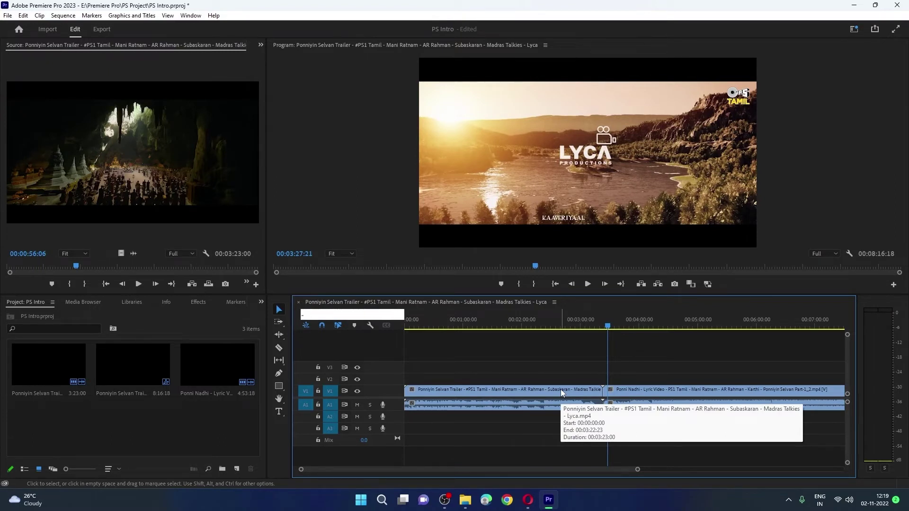
{"action": "left_click", "coordinate": [560, 389]}
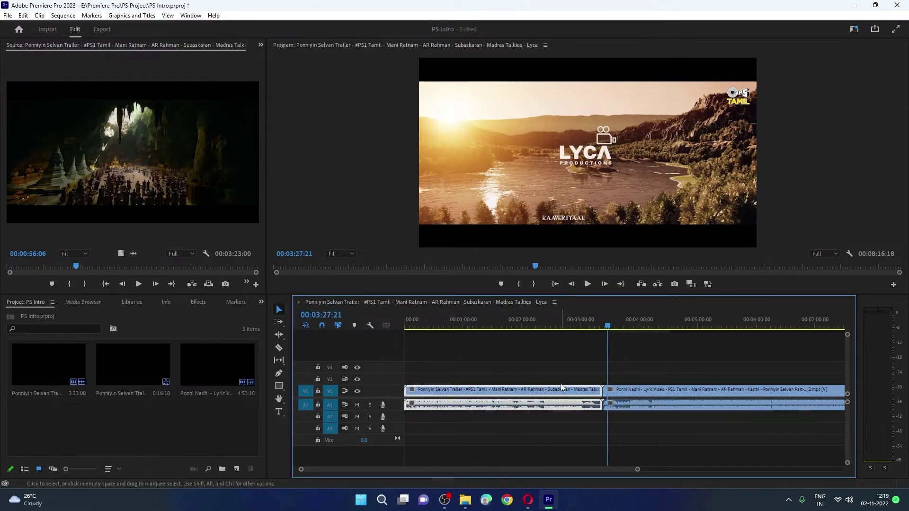
{"action": "key", "text": "minus"}
{"action": "key", "text": "equal"}
{"action": "key", "text": "equal"}
{"action": "key", "text": "minus"}
{"action": "key", "text": "minus"}
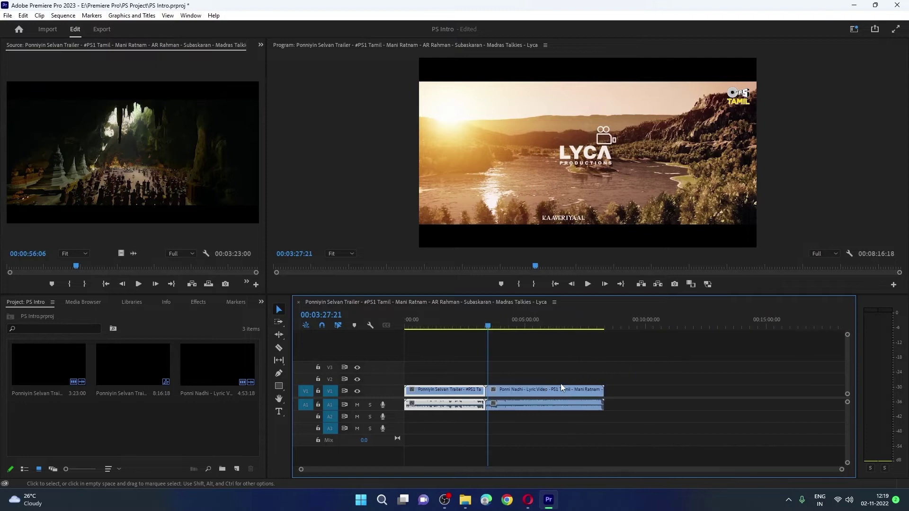
{"action": "key", "text": "equal"}
{"action": "key", "text": "equal"}
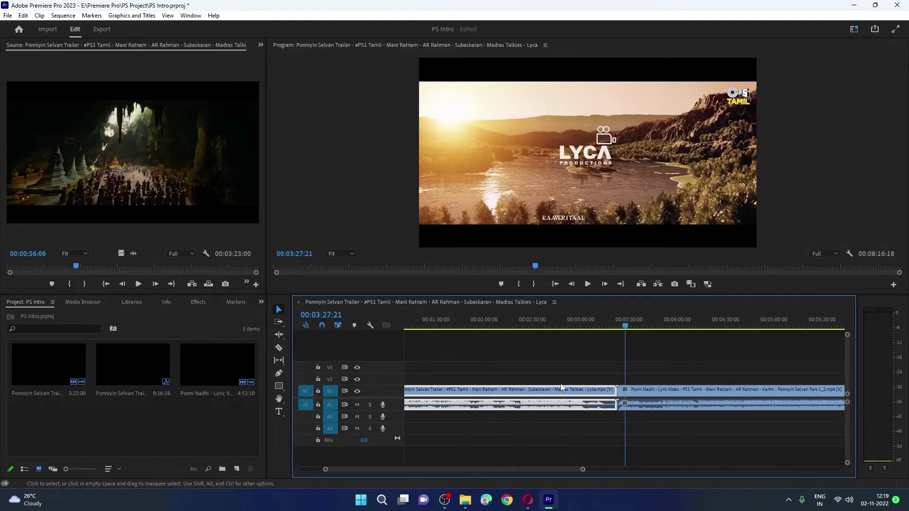
{"action": "key", "text": "minus"}
{"action": "key", "text": "minus"}
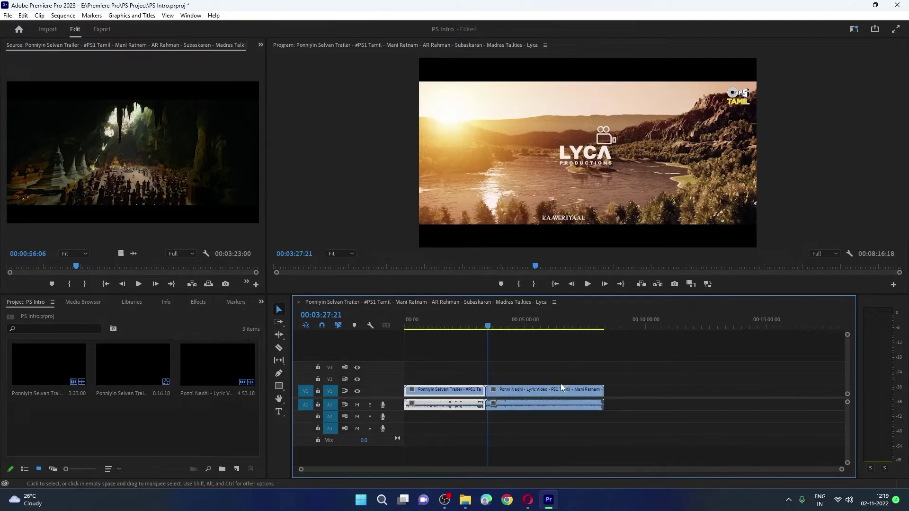
{"action": "left_click_drag", "start_coordinate": [842, 469], "coordinate": [532, 446]}
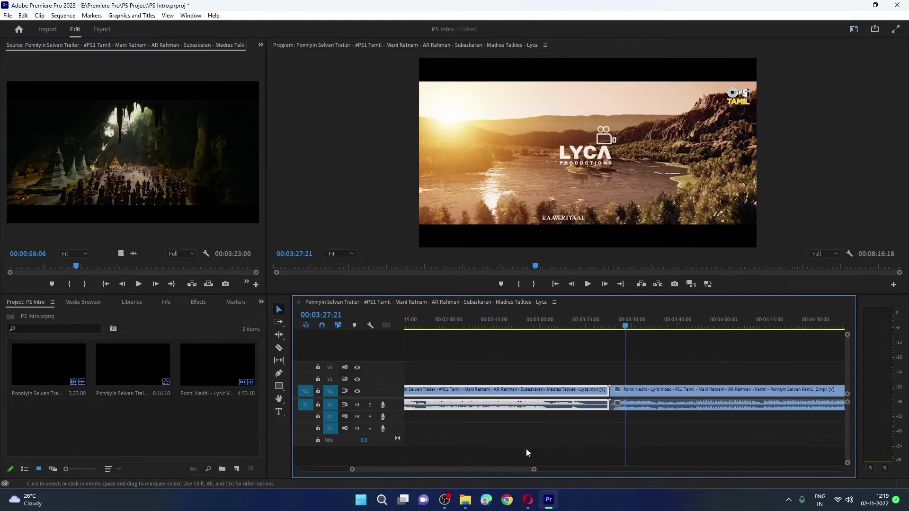
{"action": "key", "text": "minus"}
{"action": "key", "text": "minus"}
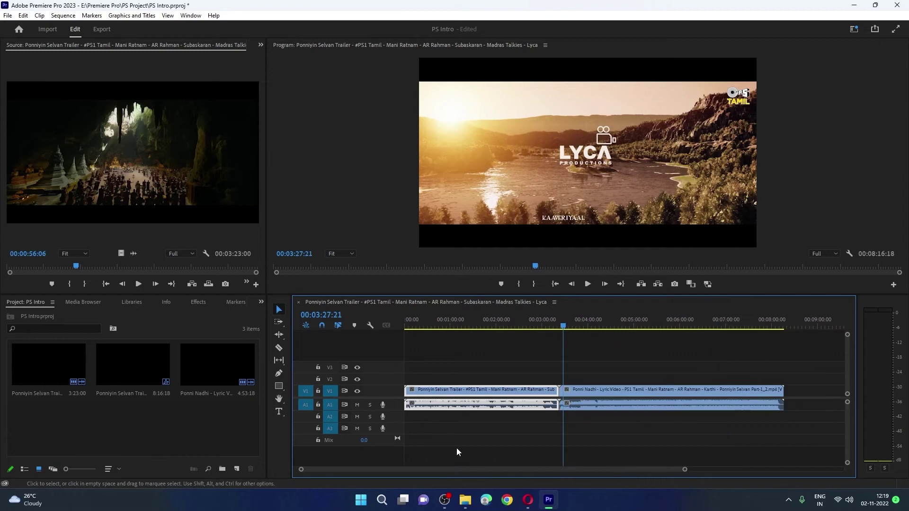
{"action": "key", "text": "minus"}
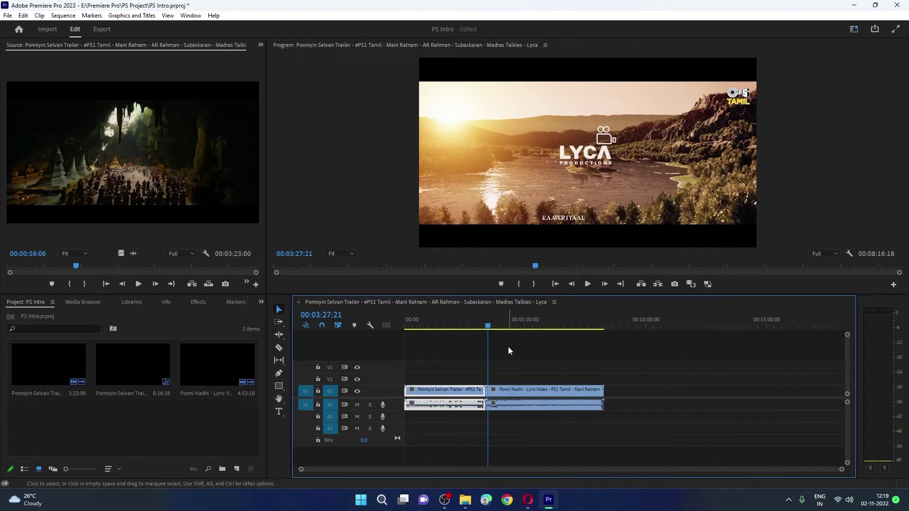
{"action": "left_click_drag", "start_coordinate": [489, 327], "coordinate": [467, 326]}
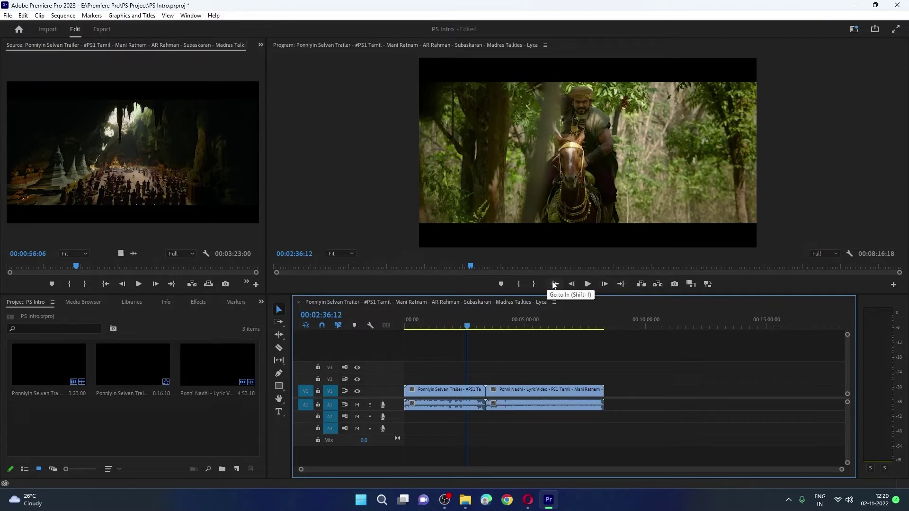
Jump the sequence to its start, then to its last frame at 00:08:16:17.
{"action": "left_click", "coordinate": [554, 284]}
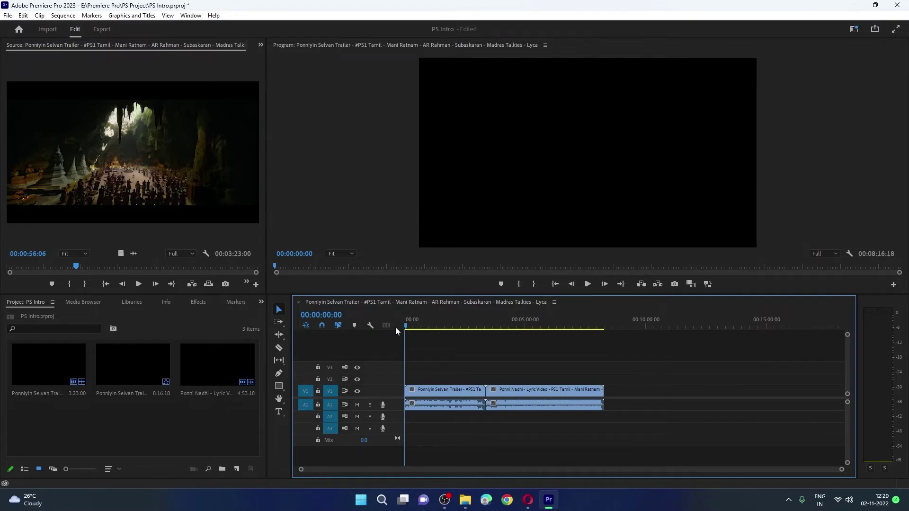
{"action": "key", "text": "End"}
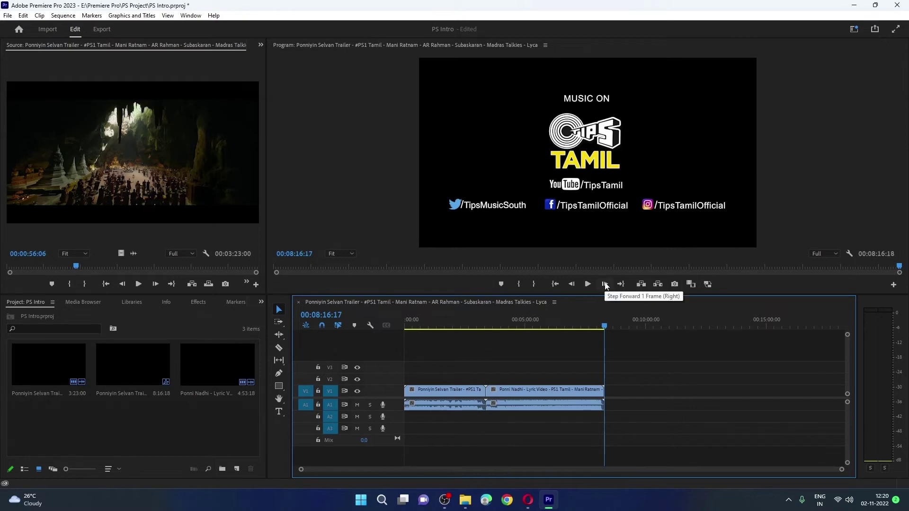
Scrub back to the lyric video's opening title and step frame by frame to 00:05:35:00.
{"action": "left_click_drag", "start_coordinate": [604, 325], "coordinate": [539, 326]}
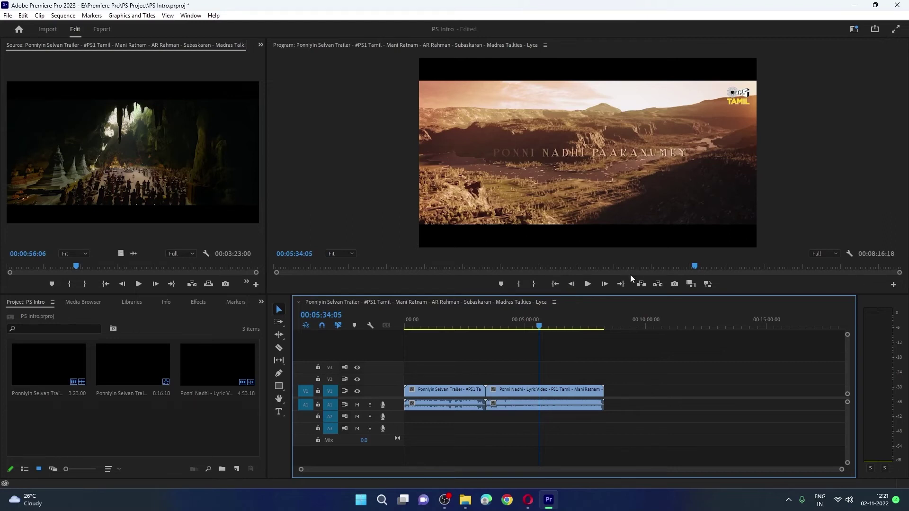
{"action": "left_click", "coordinate": [608, 285]}
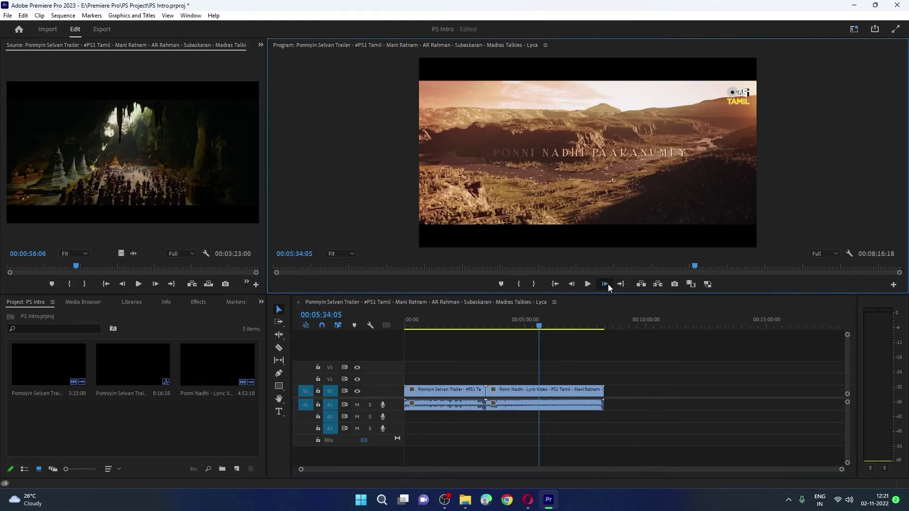
{"action": "left_click", "coordinate": [605, 284]}
{"action": "left_click", "coordinate": [606, 284]}
{"action": "left_click", "coordinate": [606, 284]}
{"action": "left_click", "coordinate": [606, 284]}
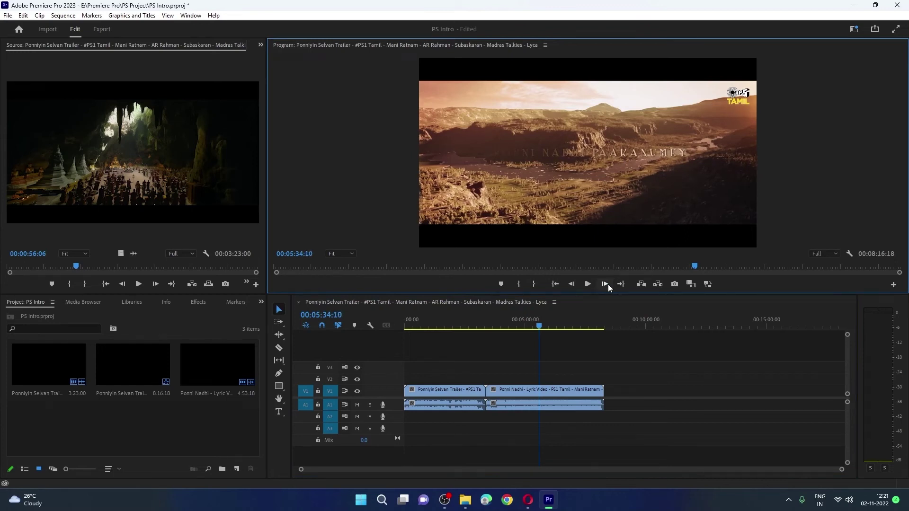
{"action": "left_click", "coordinate": [605, 284]}
{"action": "left_click", "coordinate": [606, 284]}
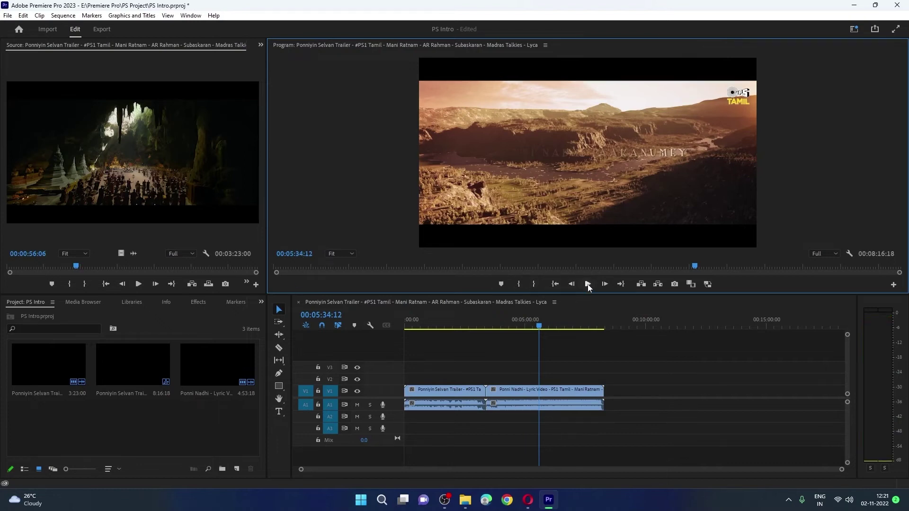
{"action": "left_click", "coordinate": [605, 284]}
{"action": "left_click", "coordinate": [606, 284]}
{"action": "left_click", "coordinate": [606, 284]}
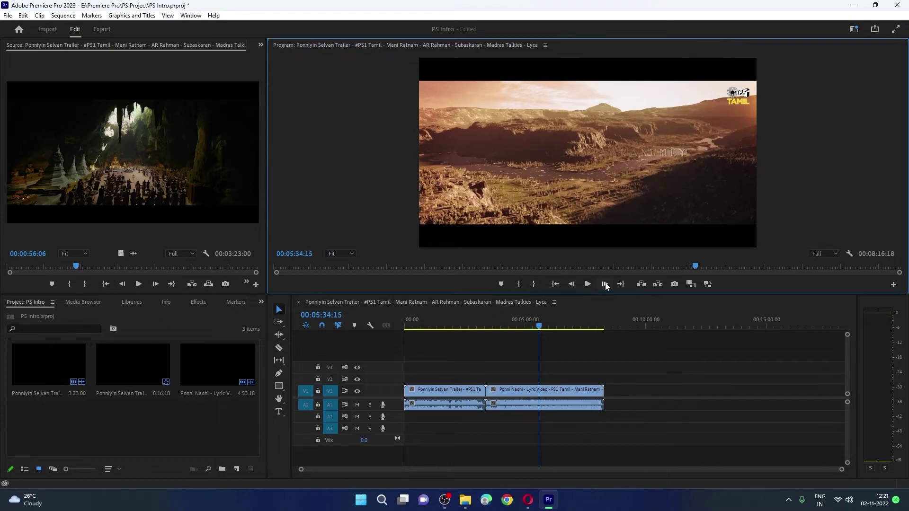
{"action": "left_click", "coordinate": [605, 284]}
{"action": "left_click", "coordinate": [605, 284]}
{"action": "left_click", "coordinate": [605, 284]}
{"action": "left_click", "coordinate": [606, 284]}
{"action": "left_click", "coordinate": [605, 284]}
{"action": "left_click", "coordinate": [605, 284]}
{"action": "left_click", "coordinate": [605, 284]}
{"action": "left_click", "coordinate": [606, 284]}
{"action": "left_click", "coordinate": [572, 284]}
{"action": "left_click", "coordinate": [572, 284]}
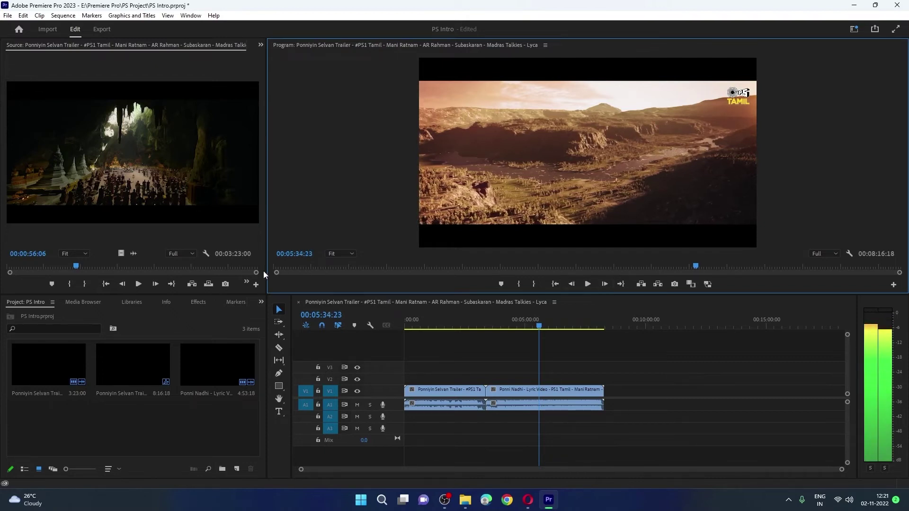
{"action": "left_click", "coordinate": [605, 284]}
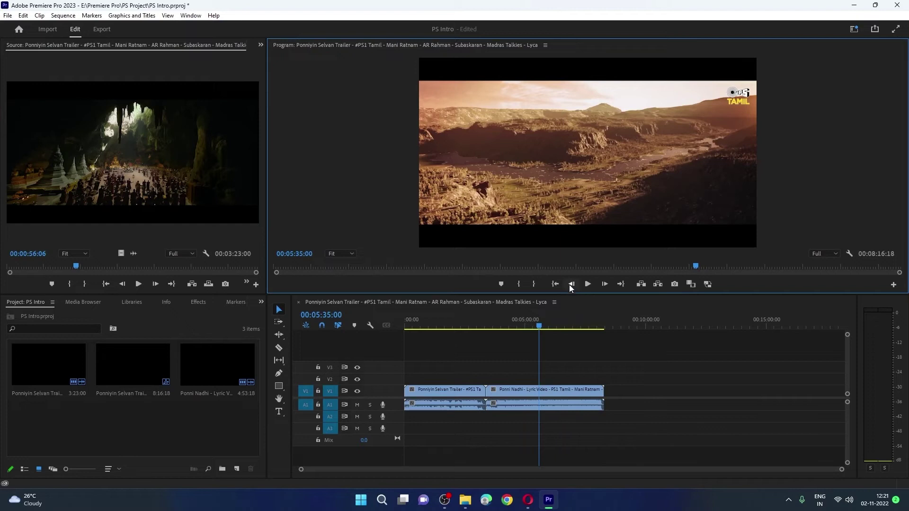
Return to the sequence start and scrub through the trailer between about 1:22 and 2:48.
{"action": "left_click", "coordinate": [555, 284]}
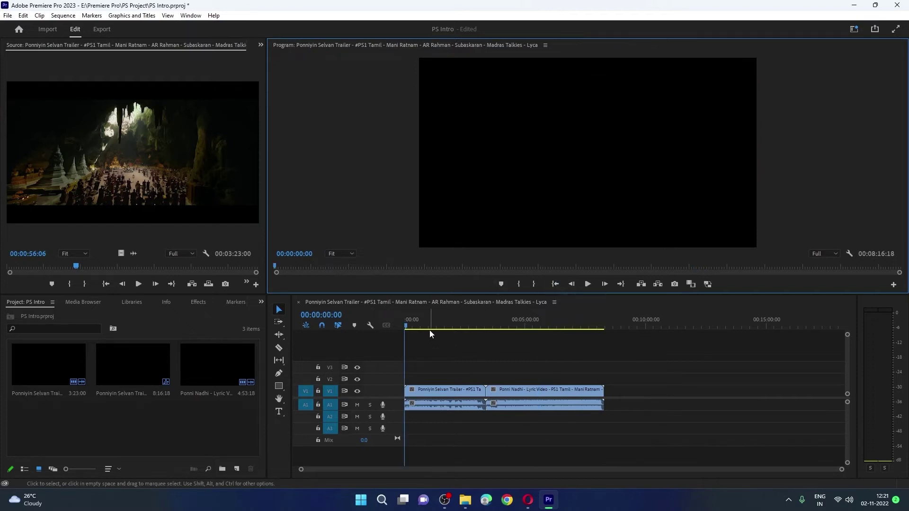
{"action": "left_click_drag", "start_coordinate": [434, 337], "coordinate": [474, 342]}
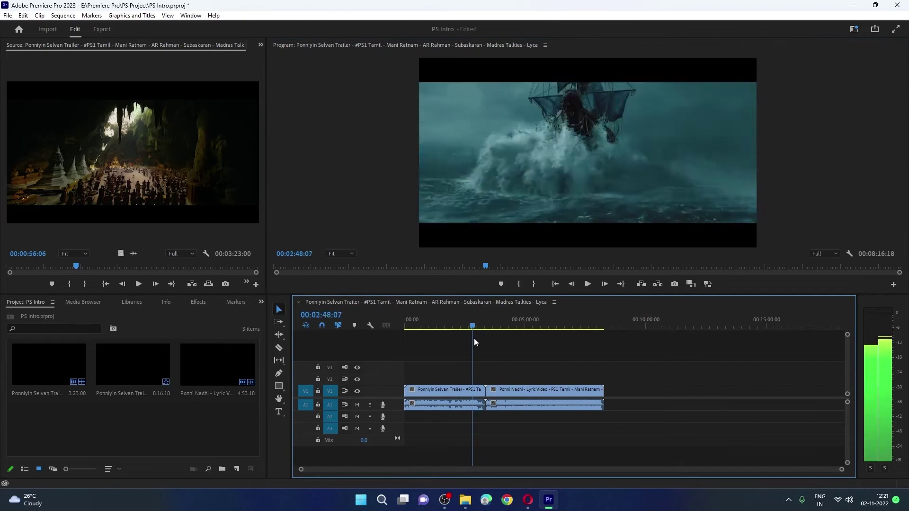
{"action": "left_click_drag", "start_coordinate": [474, 339], "coordinate": [438, 340]}
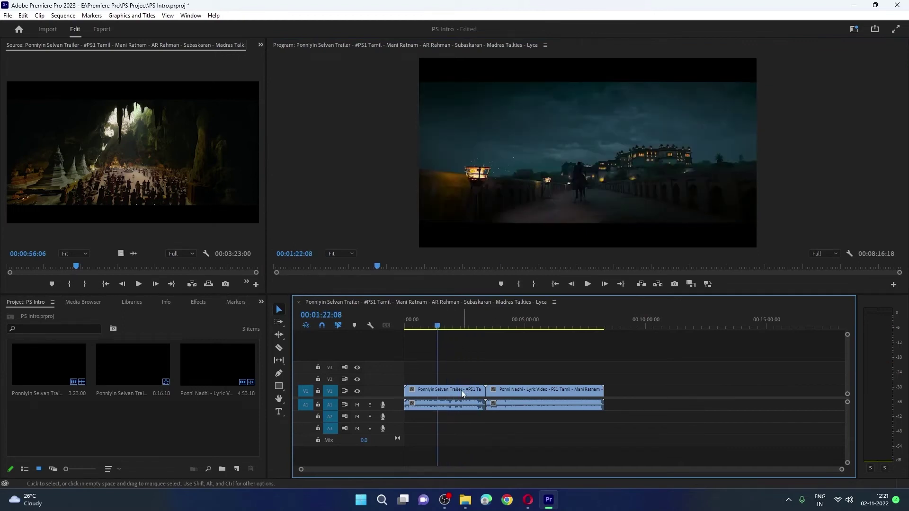
Zoom out to the whole sequence and delete the Ponni Nadhi lyric video clip.
{"action": "key", "text": "equal"}
{"action": "key", "text": "equal"}
{"action": "key", "text": "equal"}
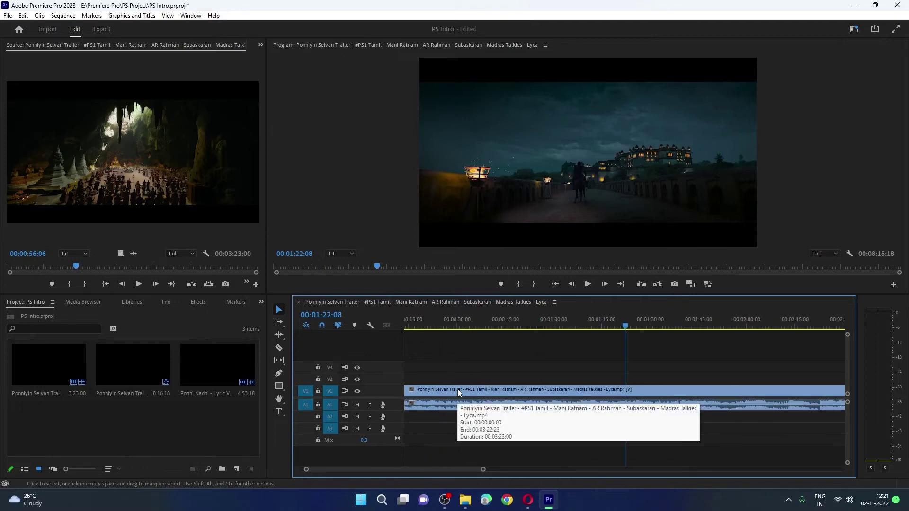
{"action": "key", "text": "minus"}
{"action": "key", "text": "minus"}
{"action": "key", "text": "minus"}
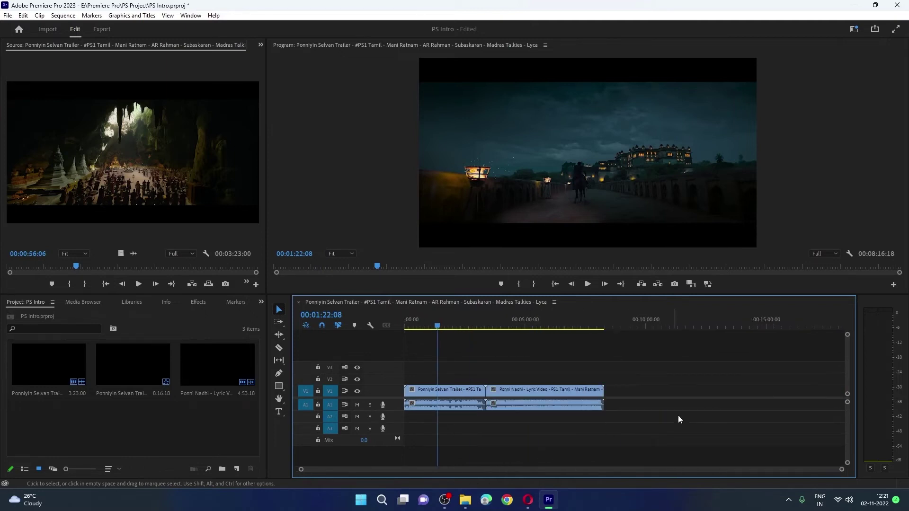
{"action": "left_click", "coordinate": [564, 408]}
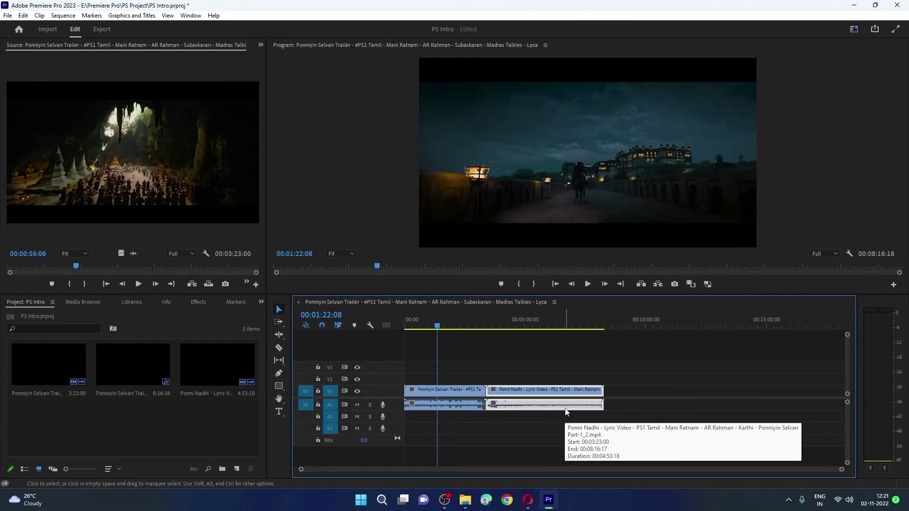
{"action": "key", "text": "Delete"}
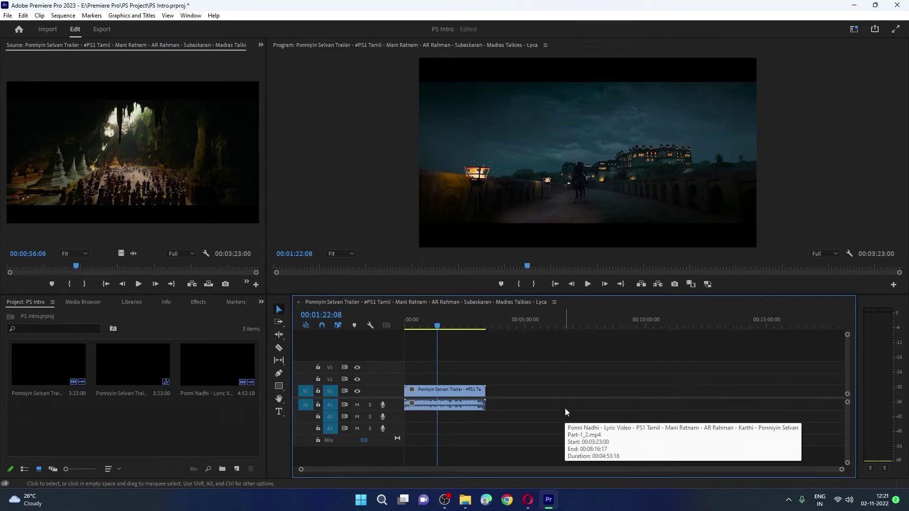
Zoom in on the trailer, play from 38 seconds, and park at 00:00:42:01.
{"action": "key", "text": "equal"}
{"action": "key", "text": "equal"}
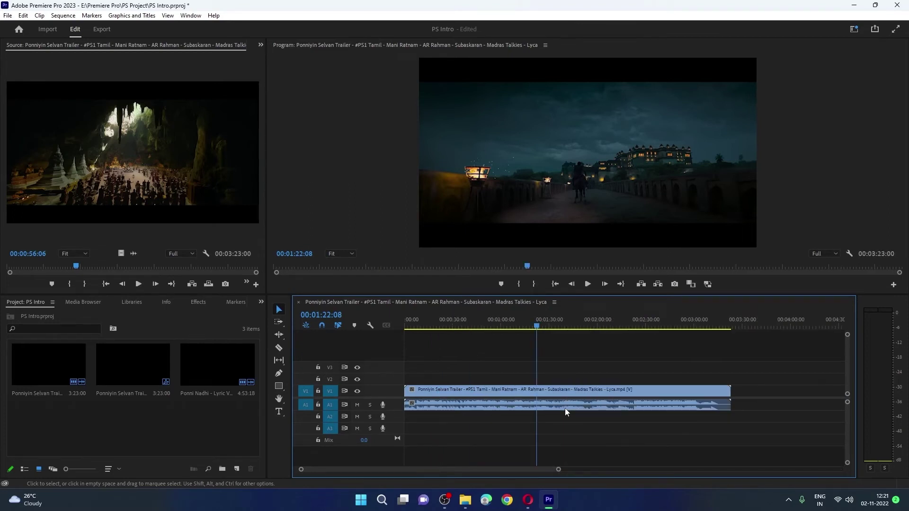
{"action": "key", "text": "equal"}
{"action": "left_click_drag", "start_coordinate": [487, 327], "coordinate": [484, 339]}
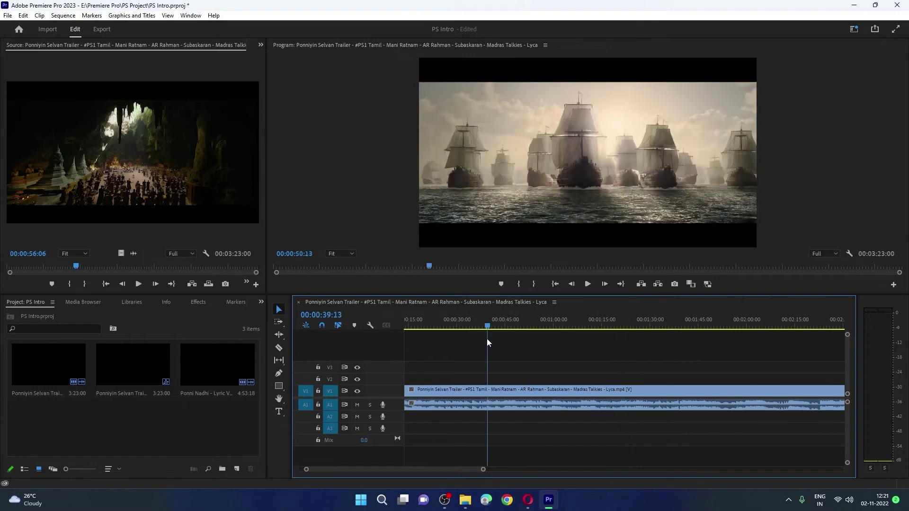
{"action": "key", "text": "space"}
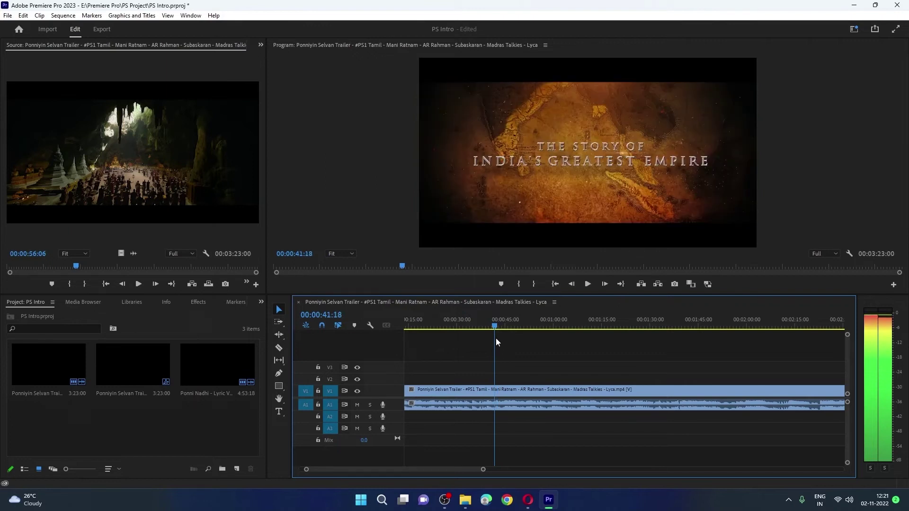
{"action": "left_click", "coordinate": [496, 339]}
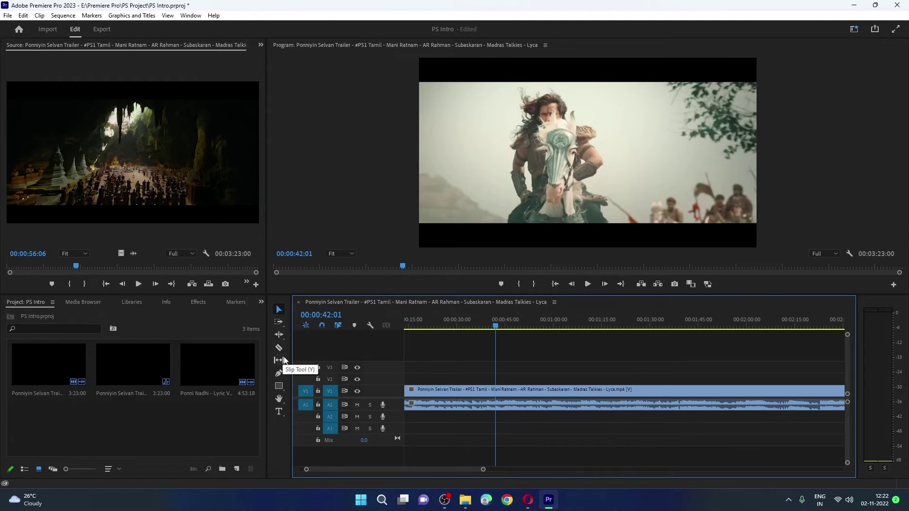
With the Razor tool, cut the trailer at 00:00:42:01 and again at 00:00:44:18.
{"action": "key", "text": "c"}
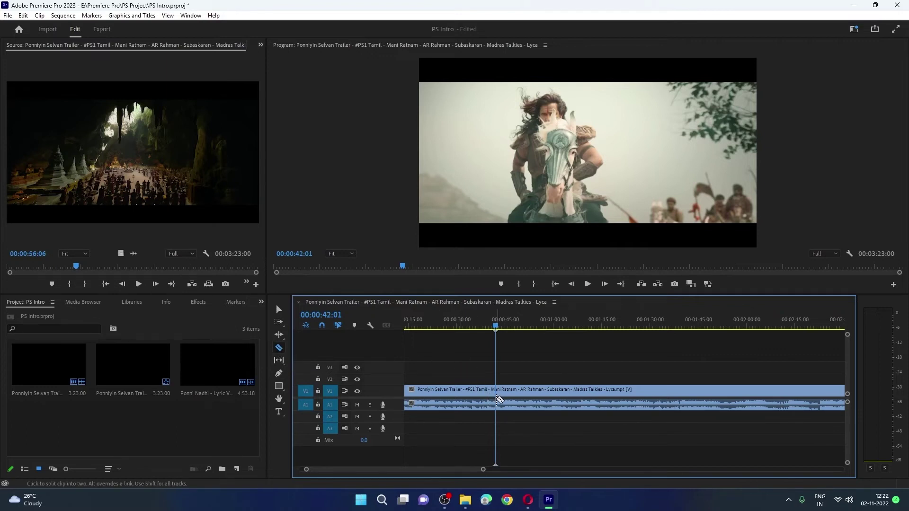
{"action": "left_click", "coordinate": [497, 401]}
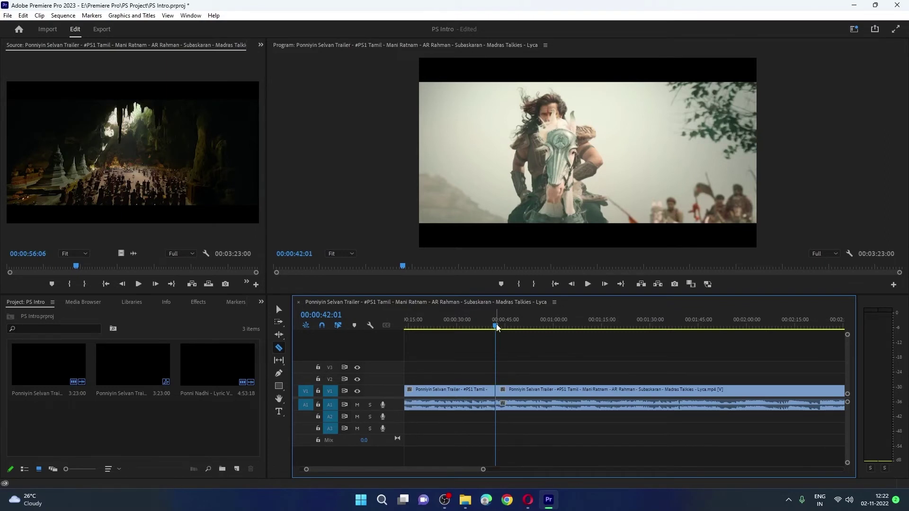
{"action": "left_click_drag", "start_coordinate": [497, 329], "coordinate": [506, 329]}
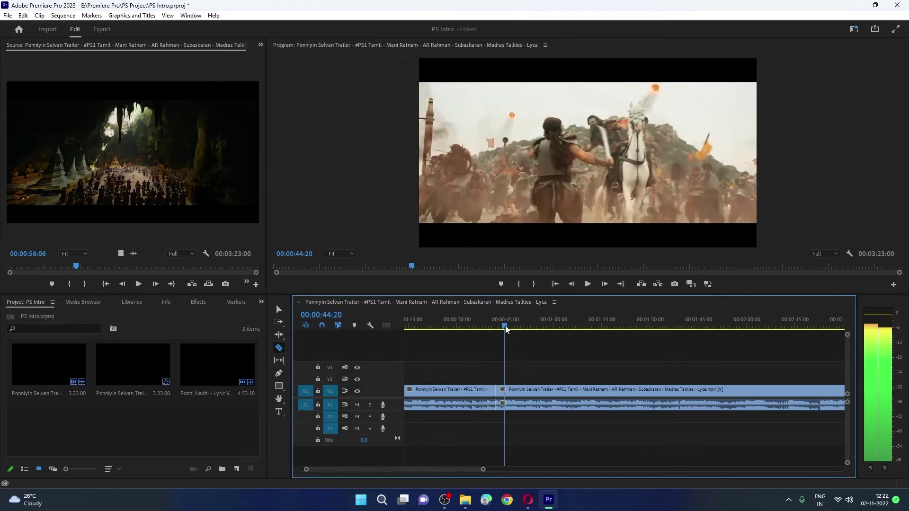
{"action": "left_click", "coordinate": [571, 284]}
{"action": "left_click", "coordinate": [604, 284]}
{"action": "left_click", "coordinate": [605, 284]}
{"action": "left_click", "coordinate": [604, 284]}
{"action": "left_click", "coordinate": [604, 284]}
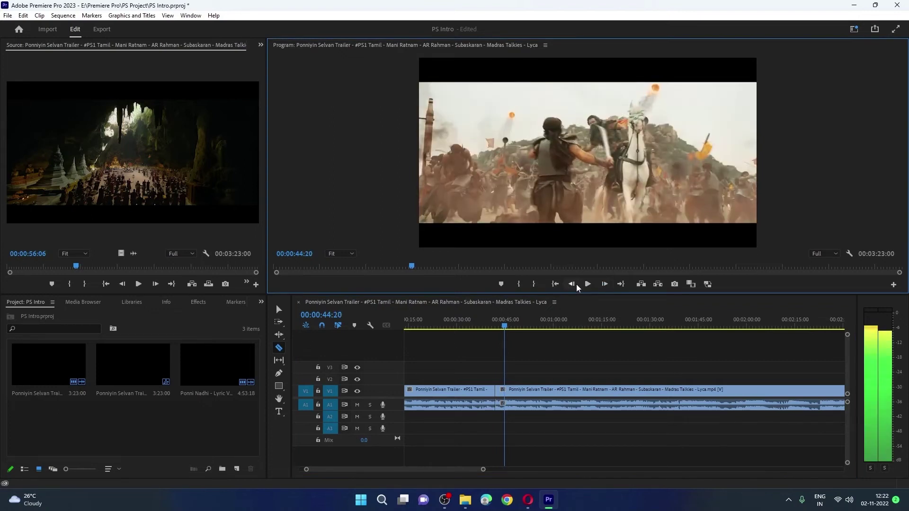
{"action": "left_click", "coordinate": [577, 286]}
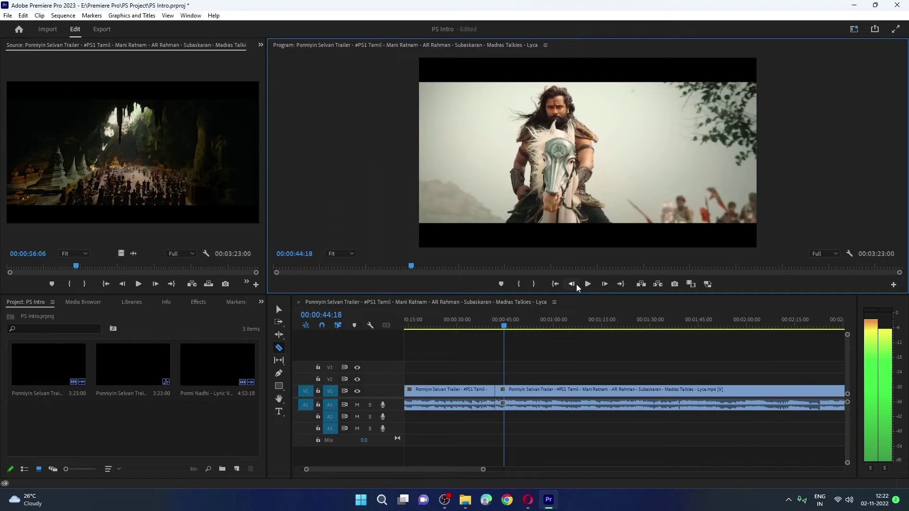
{"action": "left_click", "coordinate": [504, 401]}
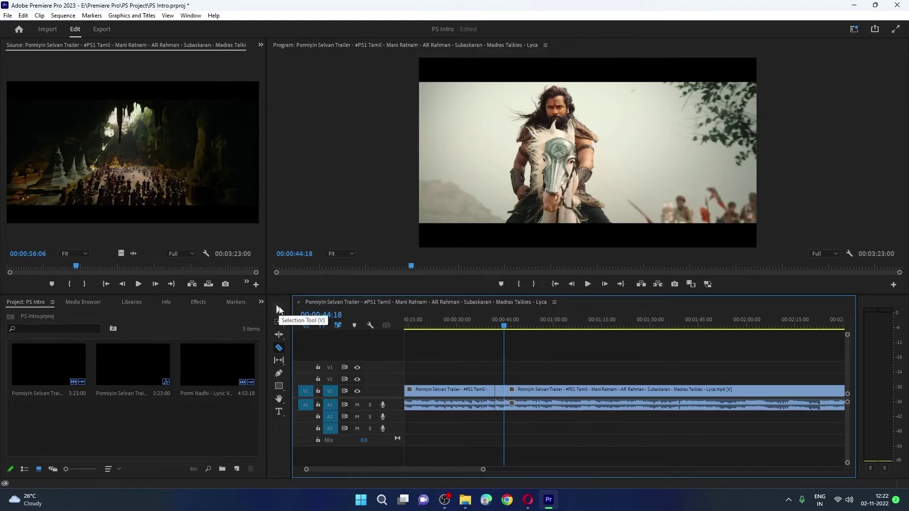
Delete the trailer portion before the first cut and move the short excerpt to the sequence start.
{"action": "key", "text": "v"}
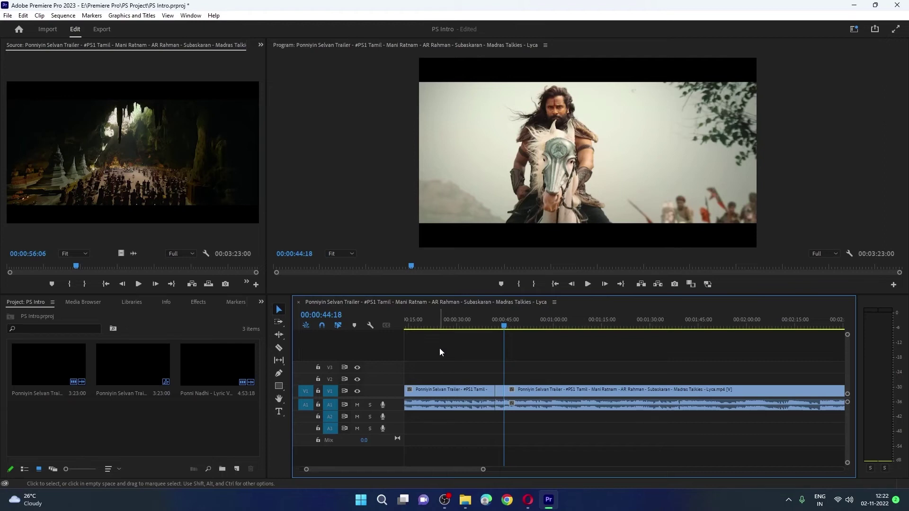
{"action": "left_click", "coordinate": [449, 395]}
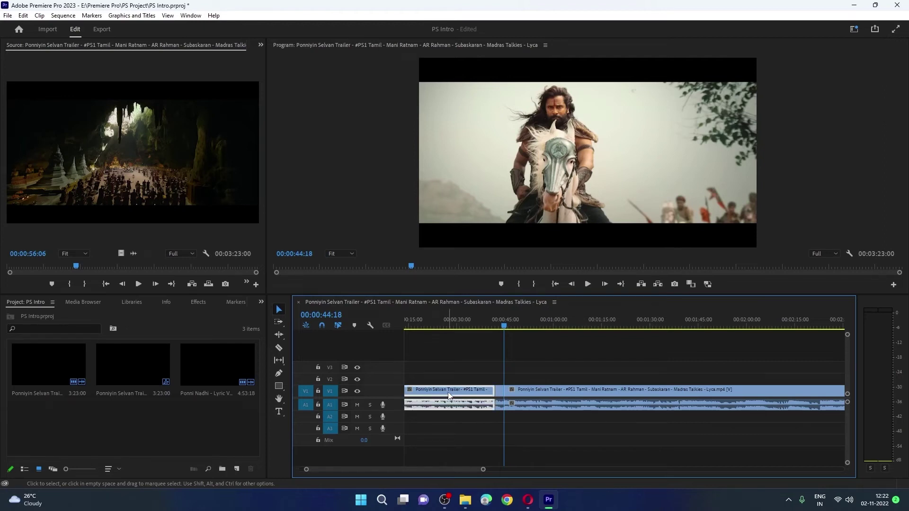
{"action": "key", "text": "Delete"}
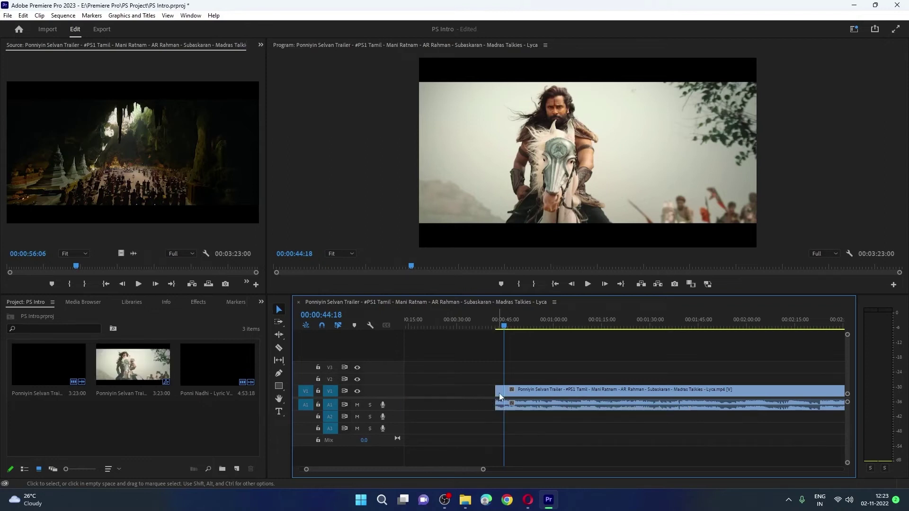
{"action": "left_click_drag", "start_coordinate": [499, 393], "coordinate": [420, 396]}
{"action": "left_click", "coordinate": [436, 391]}
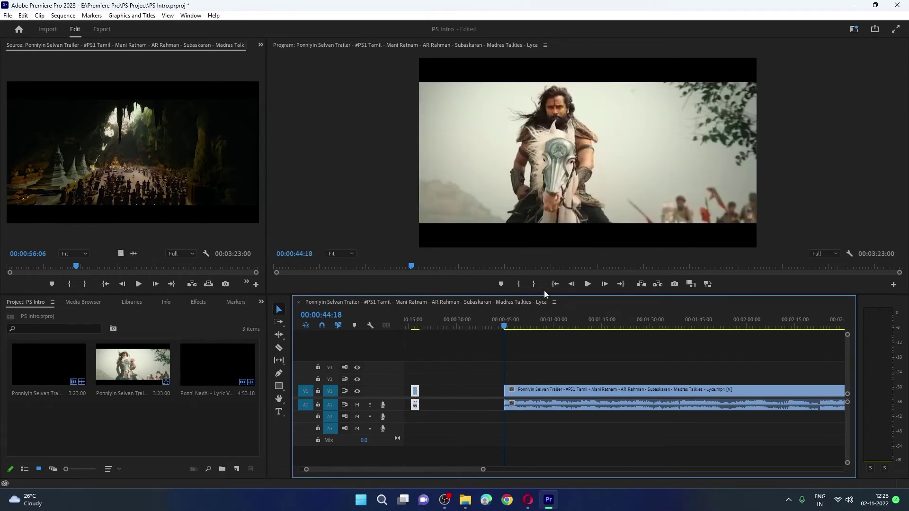
{"action": "left_click", "coordinate": [550, 286]}
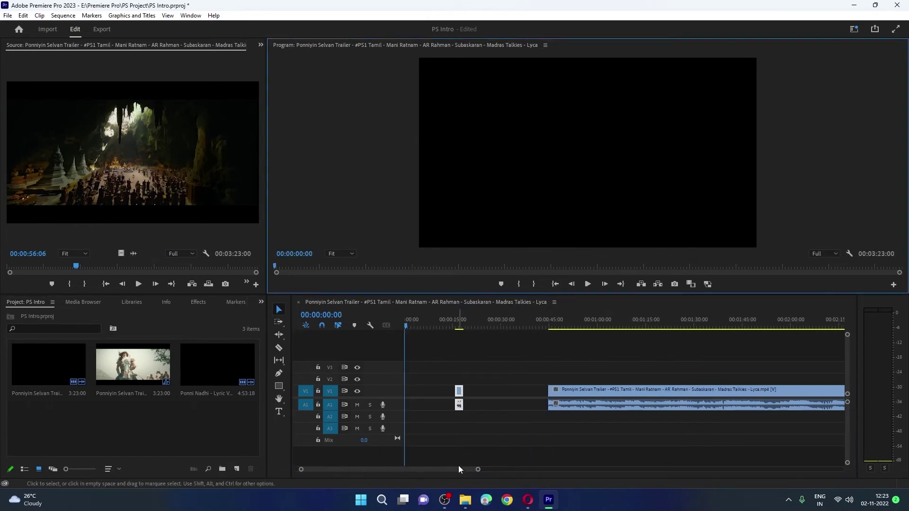
{"action": "left_click_drag", "start_coordinate": [459, 391], "coordinate": [411, 388]}
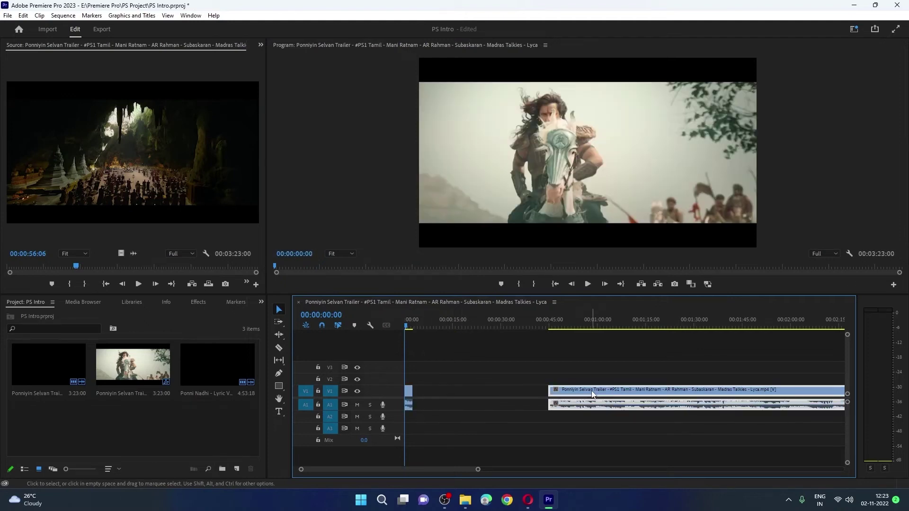
Delete the long trailer clip, play the short excerpt, and load Ponni Nadhi in the Source monitor.
{"action": "key", "text": "Delete"}
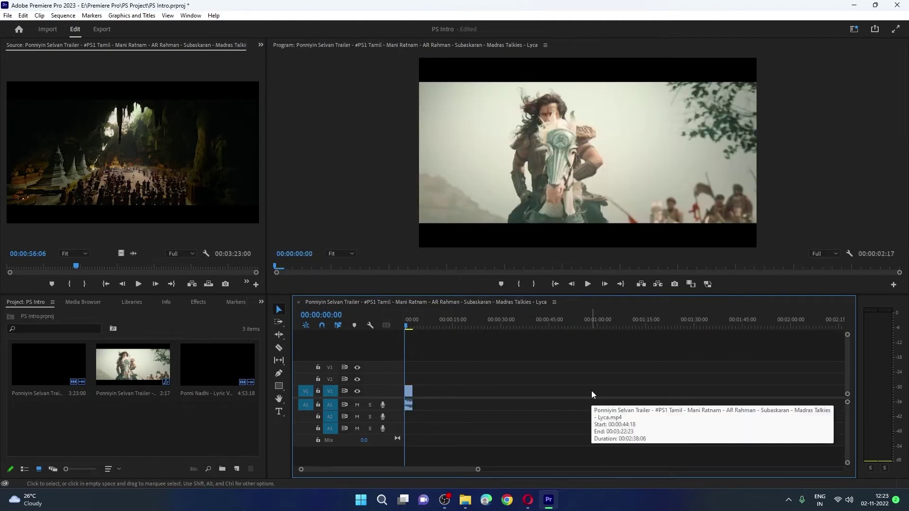
{"action": "left_click", "coordinate": [587, 284]}
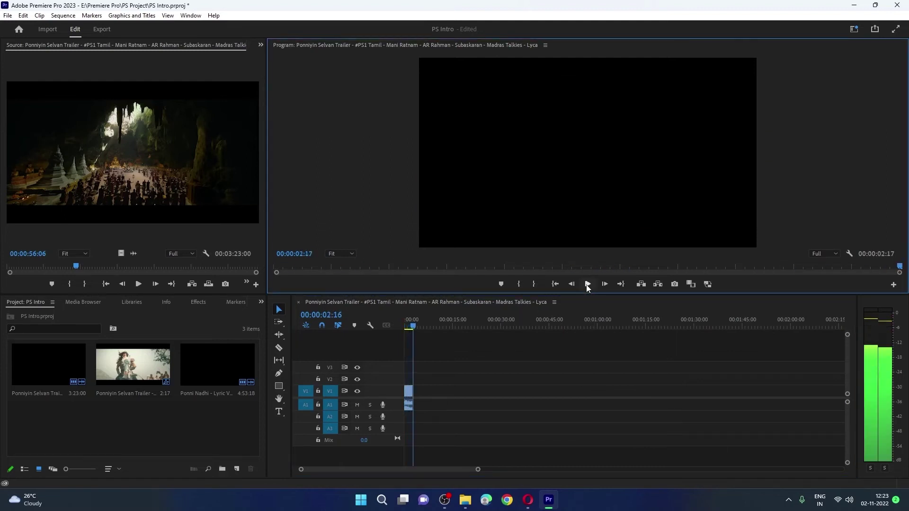
{"action": "left_click", "coordinate": [555, 284]}
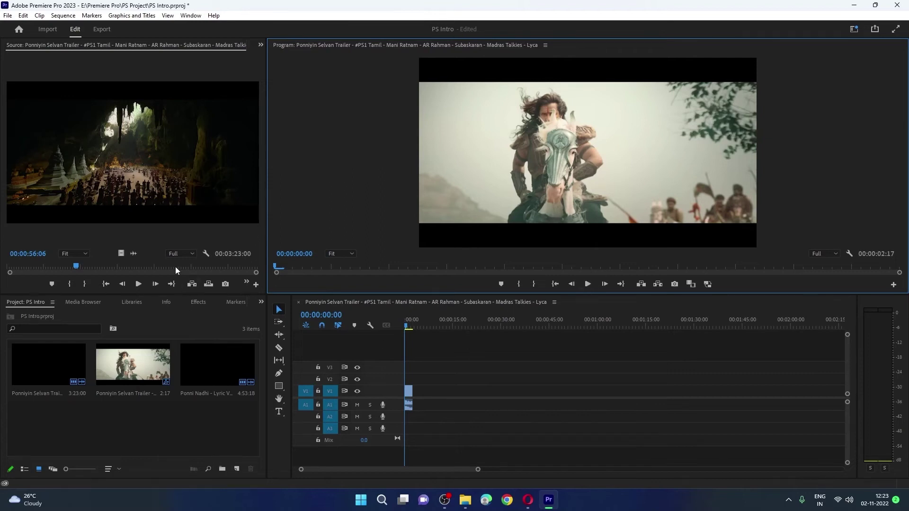
{"action": "double_click", "coordinate": [199, 363]}
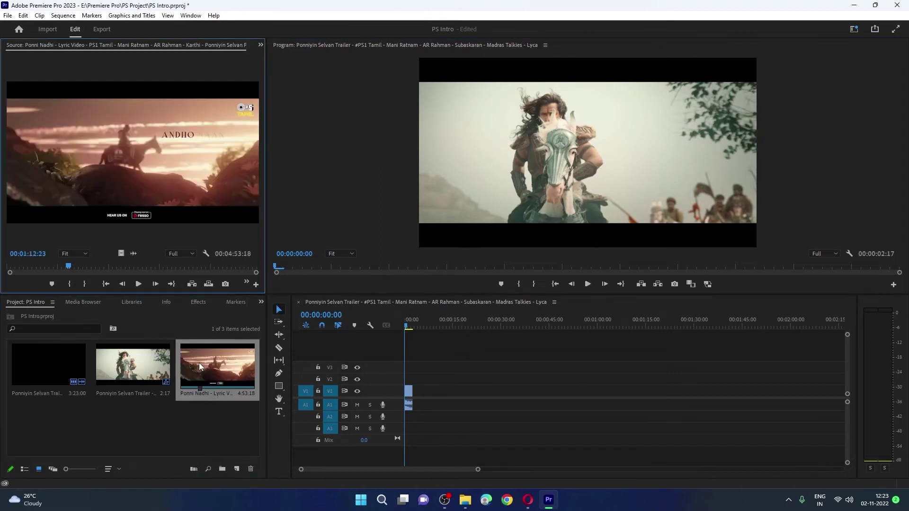
Play and skim the Ponni Nadhi video, pausing on the 'Kanni' lyric shot at 00:00:54:02.
{"action": "left_click_drag", "start_coordinate": [71, 266], "coordinate": [75, 266]}
{"action": "left_click", "coordinate": [108, 284]}
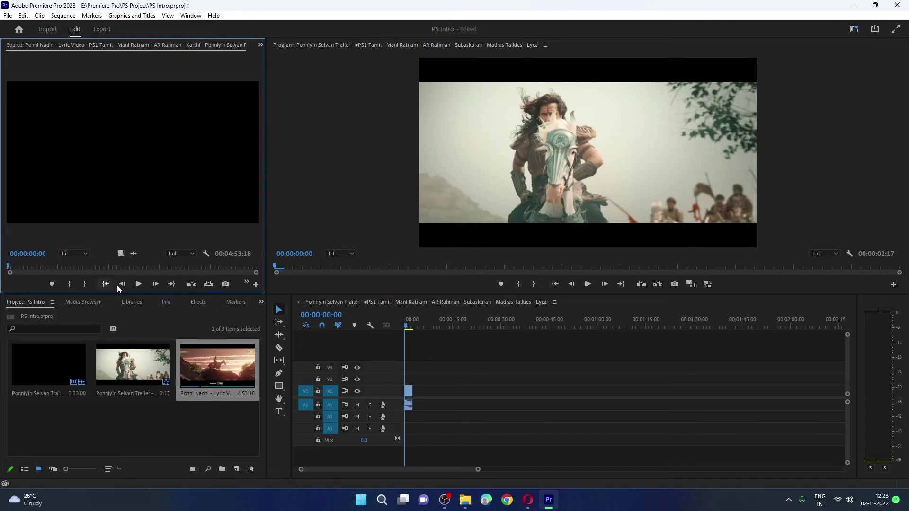
{"action": "left_click", "coordinate": [138, 284]}
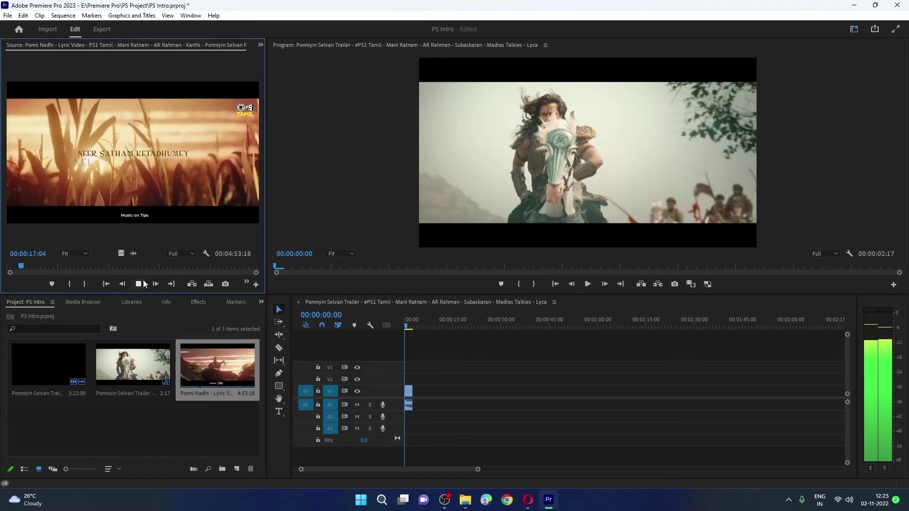
{"action": "left_click", "coordinate": [138, 284]}
{"action": "left_click", "coordinate": [24, 266]}
{"action": "left_click_drag", "start_coordinate": [23, 266], "coordinate": [67, 260]}
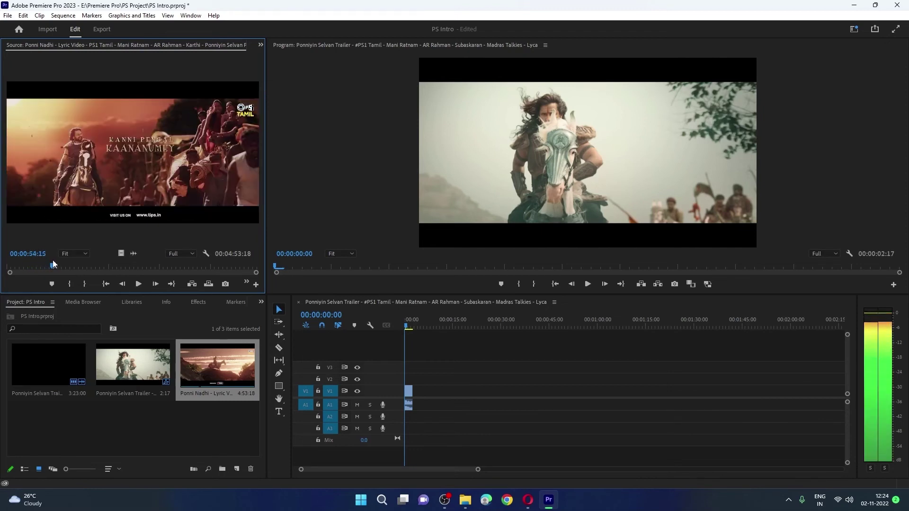
{"action": "mouse_move", "coordinate": [68, 260]}
{"action": "left_mouse_down"}
{"action": "mouse_move", "coordinate": [30, 258]}
{"action": "mouse_move", "coordinate": [109, 259]}
{"action": "left_mouse_up"}
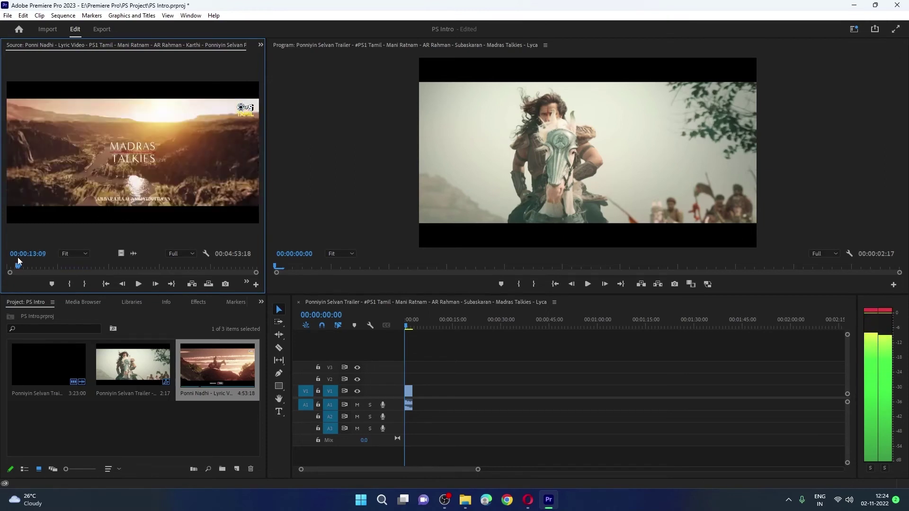
{"action": "mouse_move", "coordinate": [109, 259]}
{"action": "left_mouse_down"}
{"action": "mouse_move", "coordinate": [41, 258]}
{"action": "mouse_move", "coordinate": [50, 257]}
{"action": "left_mouse_up"}
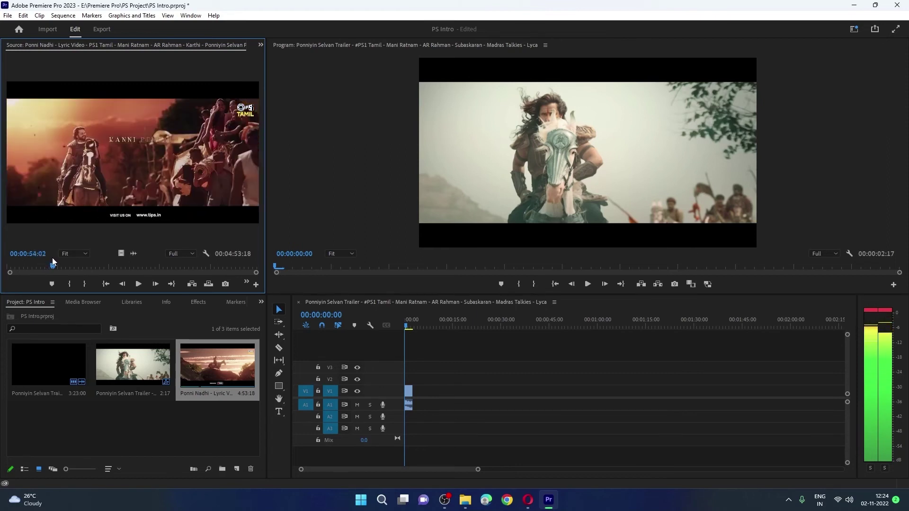
{"action": "key", "text": "space"}
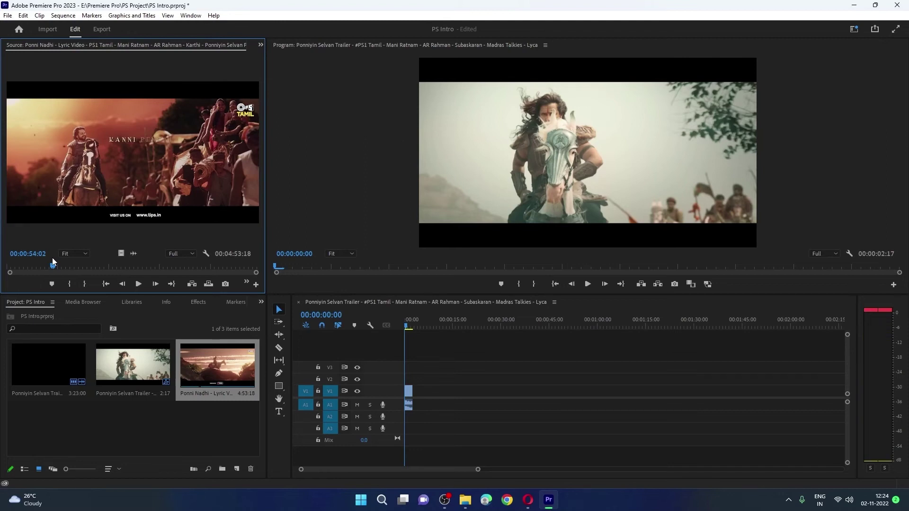
Mark In at 00:00:54:02 and Mark Out near 00:01:11 for a 17-second excerpt.
{"action": "left_click", "coordinate": [69, 285]}
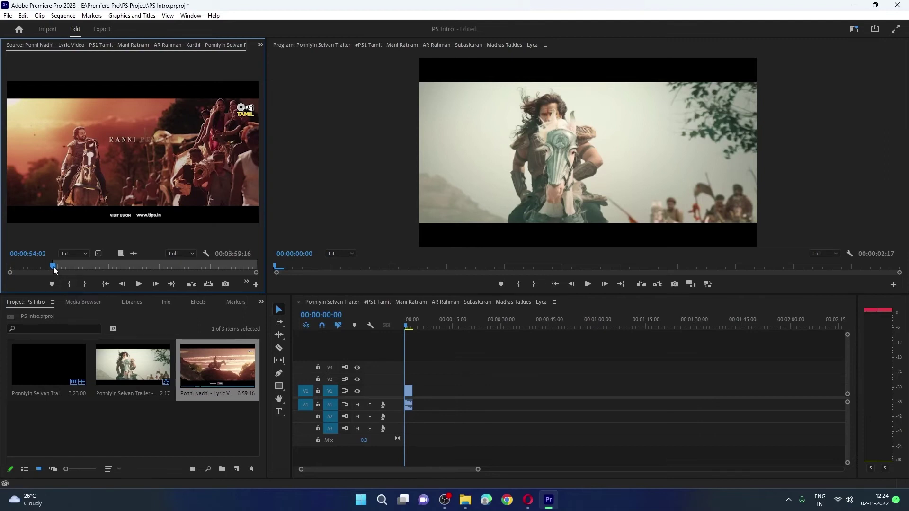
{"action": "left_click_drag", "start_coordinate": [53, 266], "coordinate": [68, 268]}
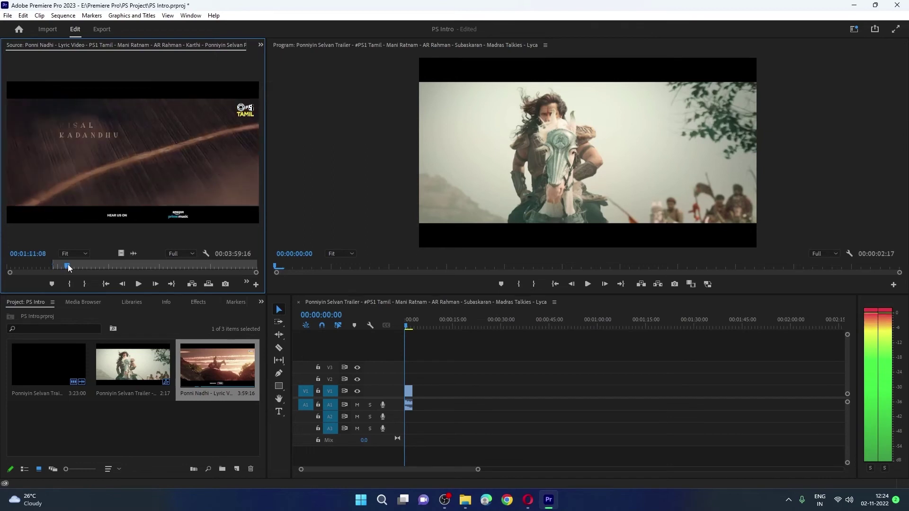
{"action": "left_click_drag", "start_coordinate": [68, 267], "coordinate": [69, 268]}
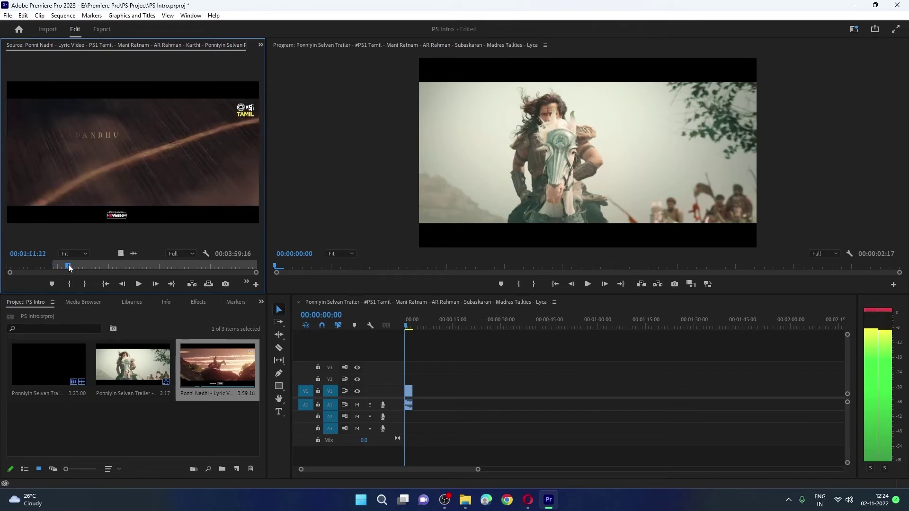
{"action": "left_click", "coordinate": [84, 284]}
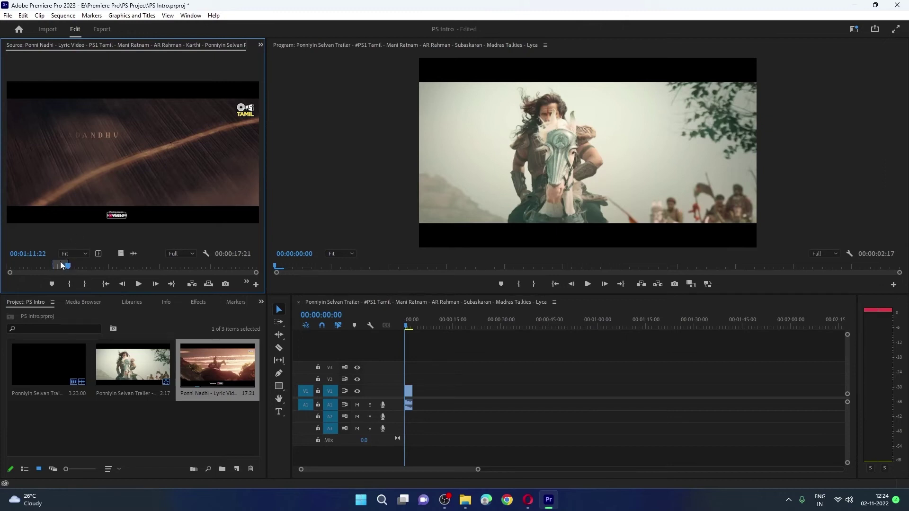
Drag the marked excerpt onto V1/A1 at the timeline start and skim it.
{"action": "left_click_drag", "start_coordinate": [61, 262], "coordinate": [157, 265]}
{"action": "left_click_drag", "start_coordinate": [158, 306], "coordinate": [153, 306]}
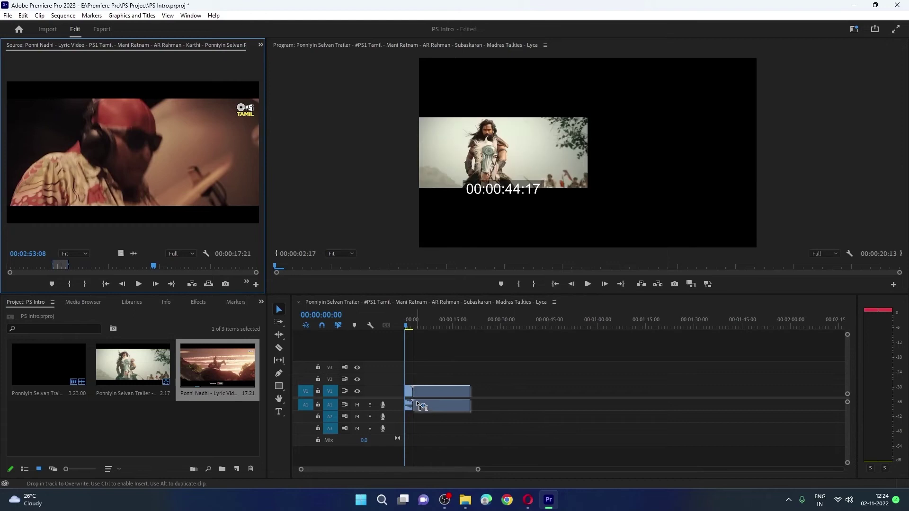
{"action": "left_click_drag", "start_coordinate": [273, 289], "coordinate": [420, 396]}
{"action": "mouse_move", "coordinate": [405, 330]}
{"action": "left_mouse_down"}
{"action": "mouse_move", "coordinate": [469, 332]}
{"action": "mouse_move", "coordinate": [410, 334]}
{"action": "left_mouse_up"}
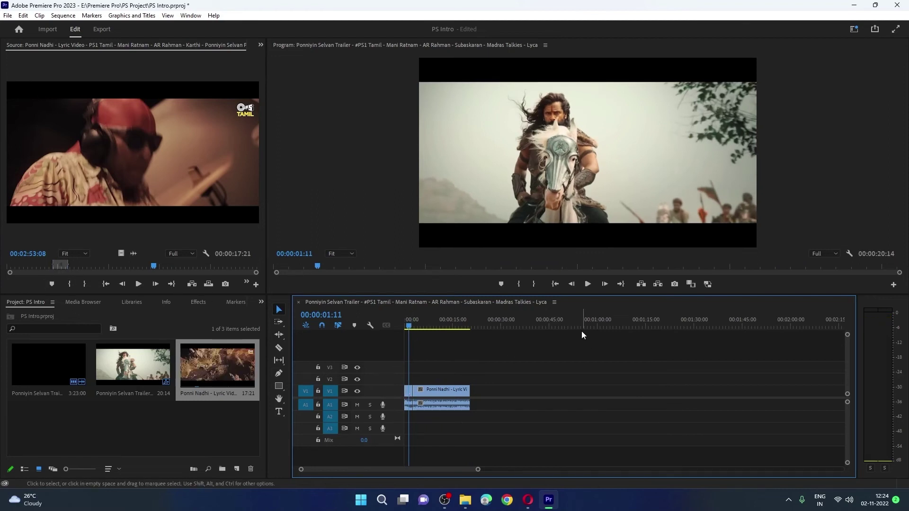
{"action": "left_click", "coordinate": [557, 284]}
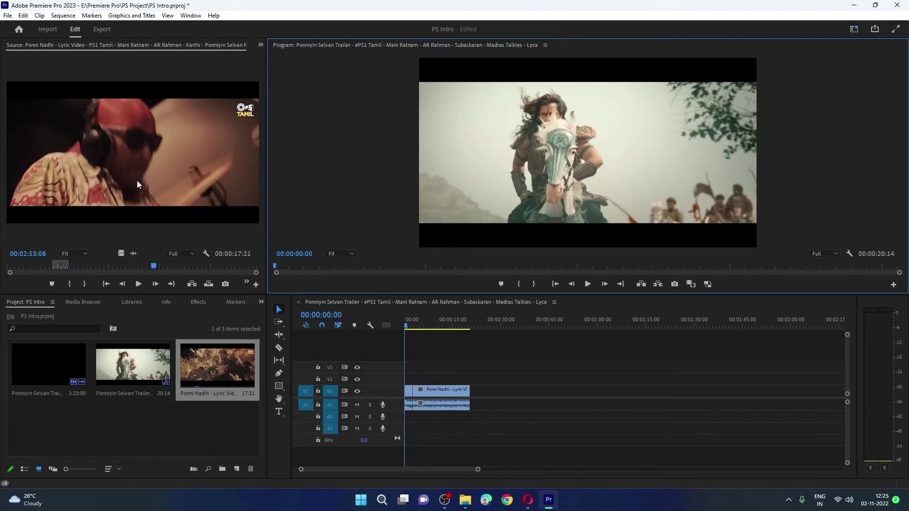
{"action": "left_click", "coordinate": [588, 284]}
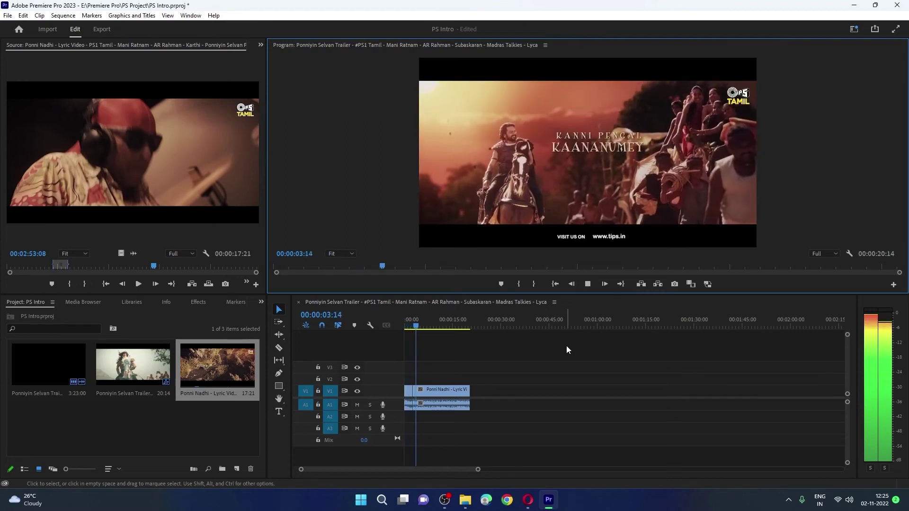
{"action": "left_click", "coordinate": [555, 284]}
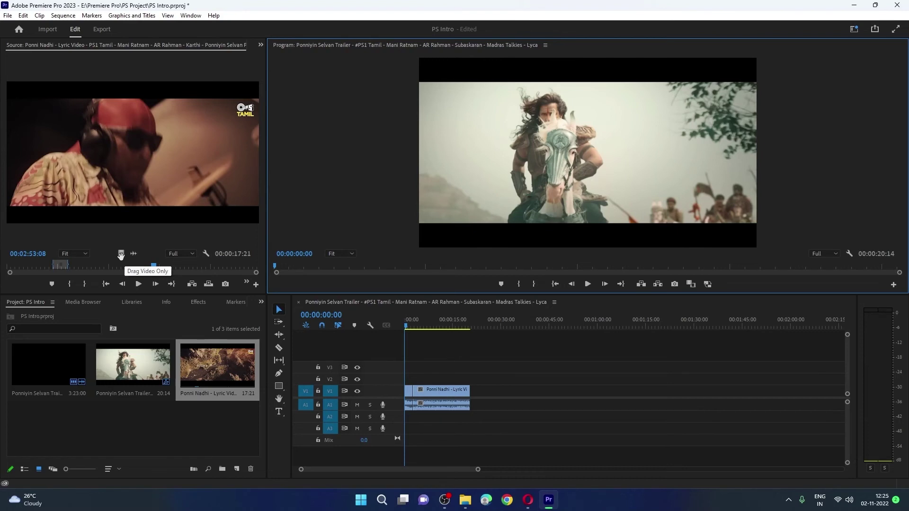
Add video-only and audio-only excerpt copies to V1 and A1, then add and undo a longer 1:48 copy.
{"action": "left_click_drag", "start_coordinate": [121, 254], "coordinate": [484, 389]}
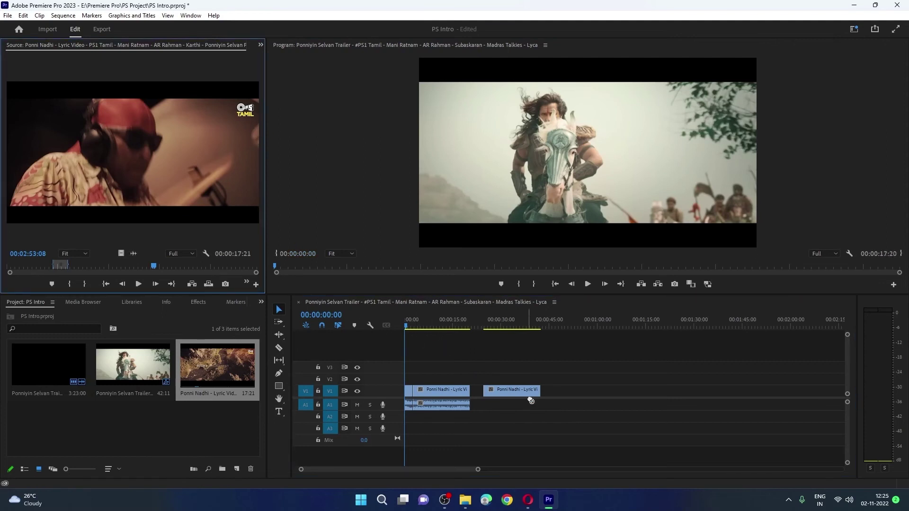
{"action": "left_click_drag", "start_coordinate": [131, 251], "coordinate": [535, 405]}
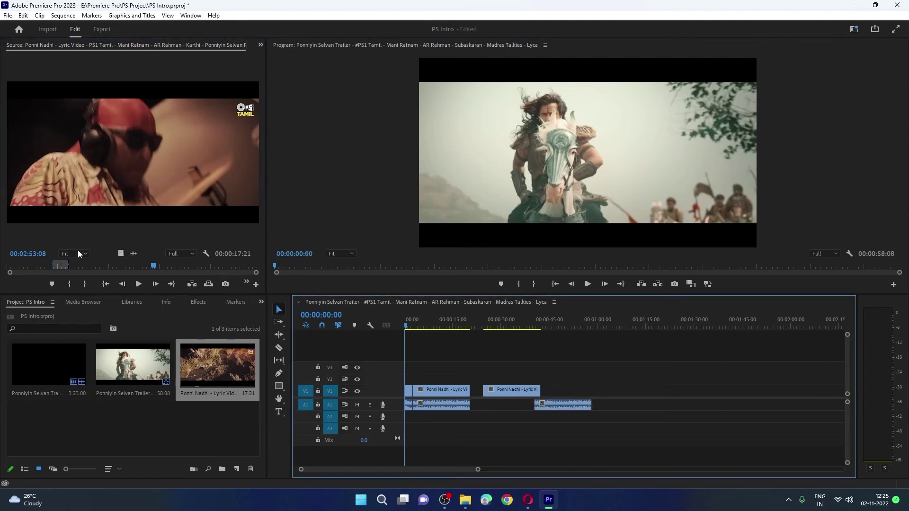
{"action": "left_click_drag", "start_coordinate": [60, 264], "coordinate": [219, 264]}
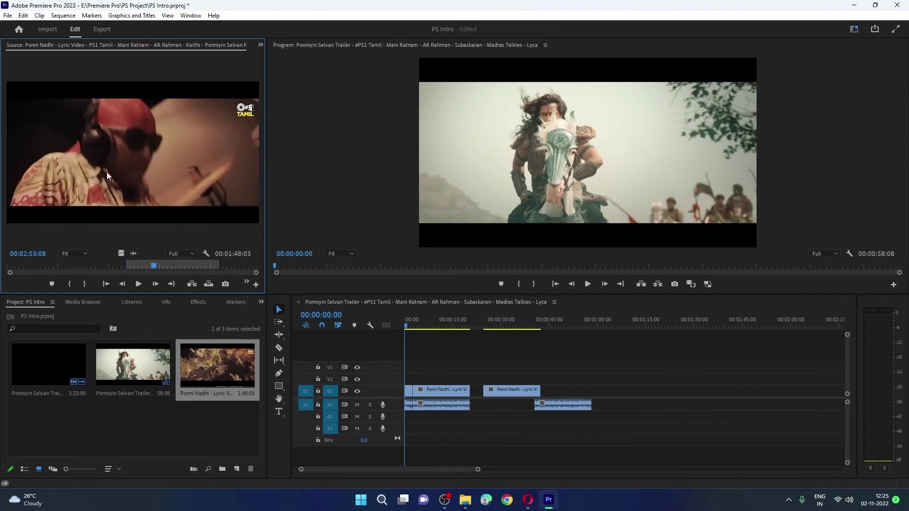
{"action": "left_click_drag", "start_coordinate": [109, 172], "coordinate": [603, 396]}
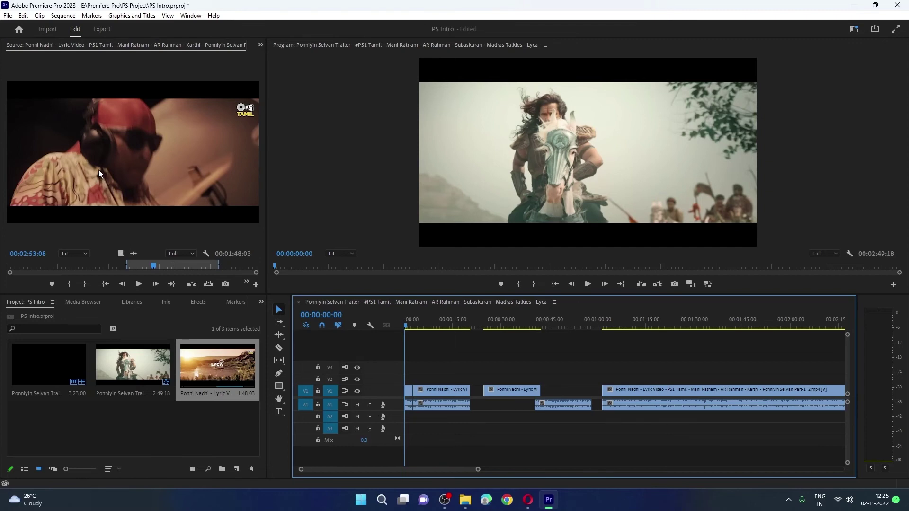
{"action": "left_click", "coordinate": [644, 392]}
{"action": "key", "text": "ctrl+z"}
{"action": "key", "text": "ctrl+z"}
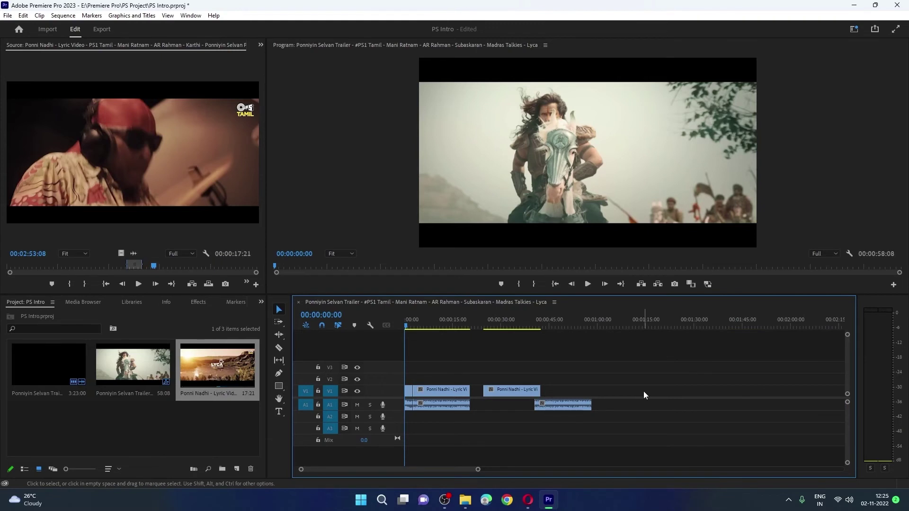
{"action": "key", "text": "ctrl+z"}
{"action": "key", "text": "ctrl+z"}
{"action": "key", "text": "ctrl+z"}
Unlink the Ponni Nadhi clip, move its video earlier, and delete its audio.
{"action": "left_click_drag", "start_coordinate": [454, 394], "coordinate": [546, 404]}
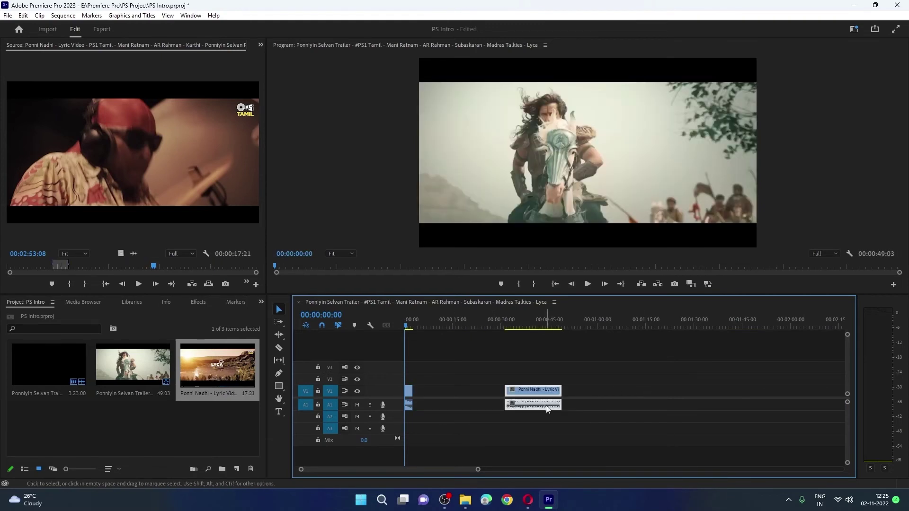
{"action": "mouse_move", "coordinate": [540, 397]}
{"action": "left_mouse_down"}
{"action": "mouse_move", "coordinate": [463, 391]}
{"action": "mouse_move", "coordinate": [527, 395]}
{"action": "left_mouse_up"}
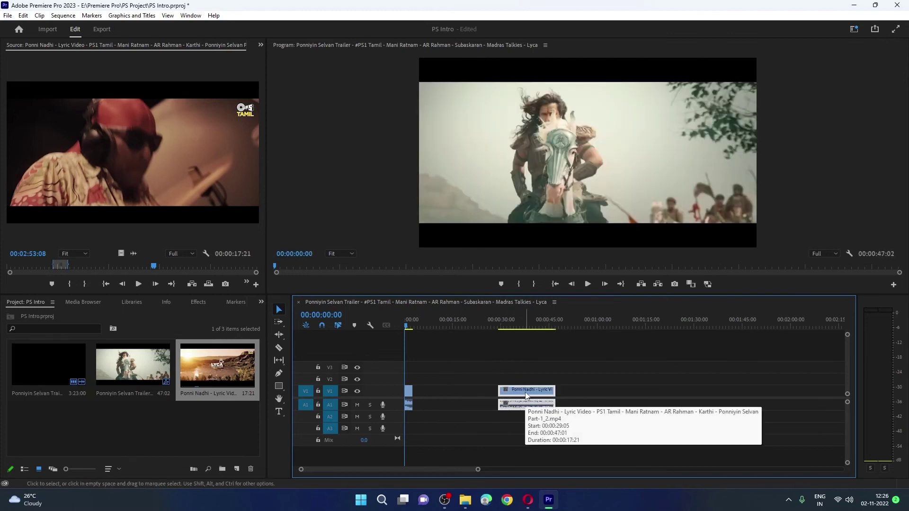
{"action": "right_click", "coordinate": [526, 396]}
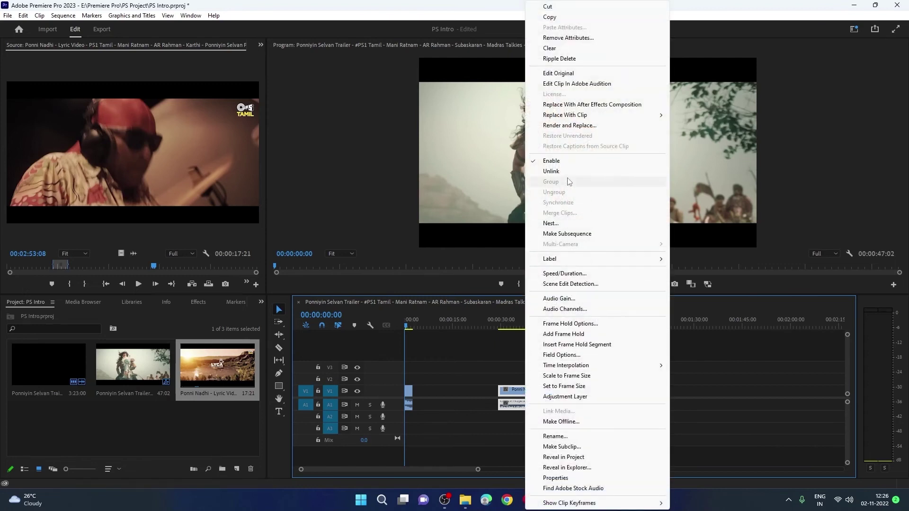
{"action": "left_click", "coordinate": [568, 172]}
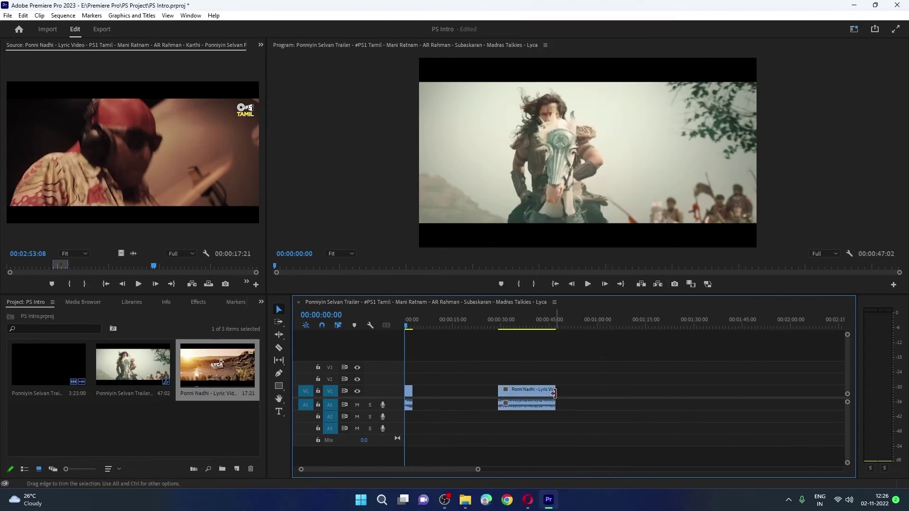
{"action": "mouse_move", "coordinate": [547, 394]}
{"action": "left_mouse_down"}
{"action": "mouse_move", "coordinate": [470, 394]}
{"action": "mouse_move", "coordinate": [523, 411]}
{"action": "left_mouse_up"}
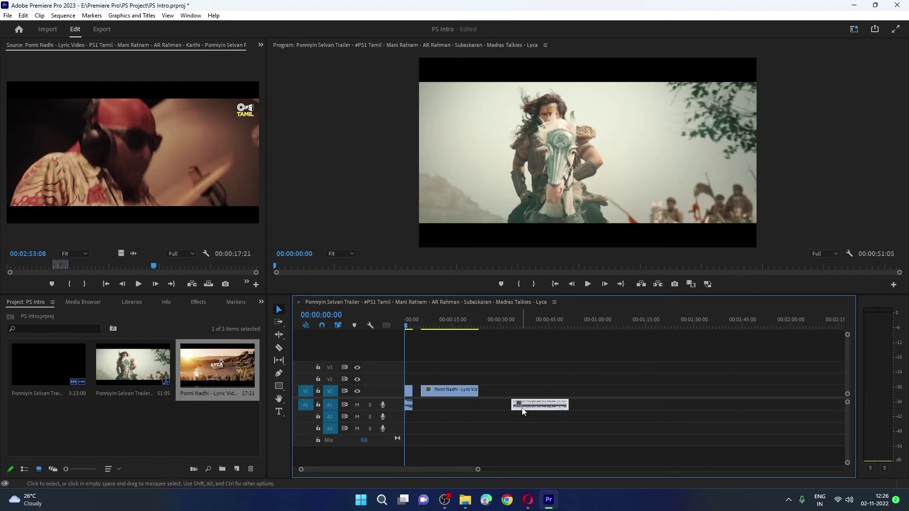
{"action": "key", "text": "Delete"}
Unlink the short opening clip and delete its video.
{"action": "left_click", "coordinate": [410, 393]}
{"action": "right_click", "coordinate": [410, 395]}
{"action": "left_click", "coordinate": [465, 177]}
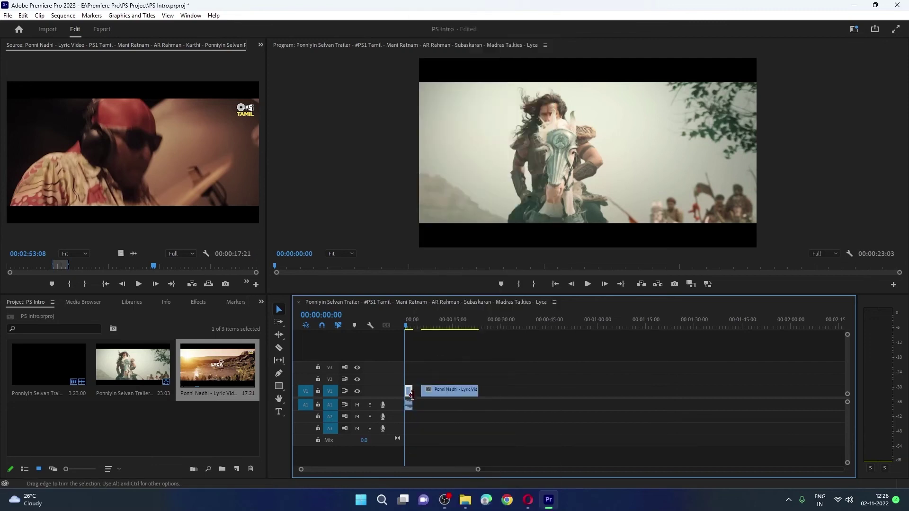
{"action": "key", "text": "Delete"}
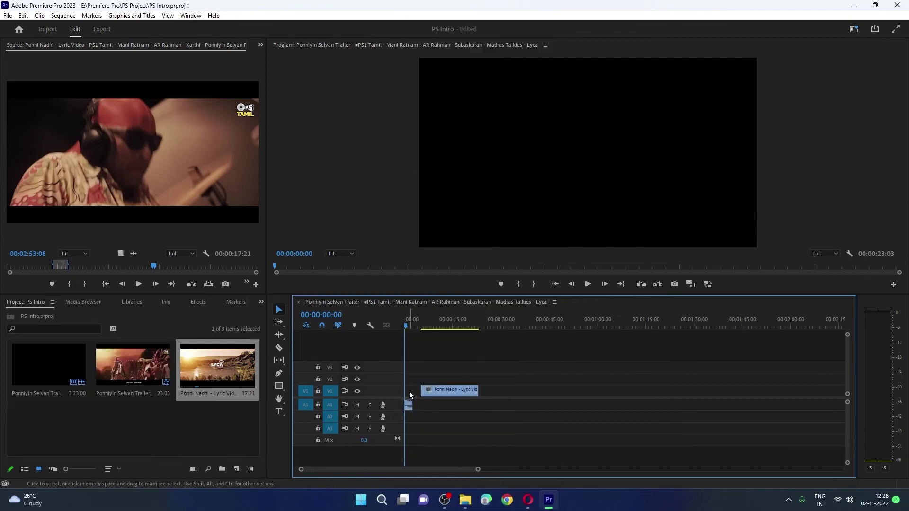
Move the Ponni Nadhi video and audio to 00:00:00:00, trimming the A1 audio to match V1.
{"action": "left_click_drag", "start_coordinate": [437, 393], "coordinate": [497, 398]}
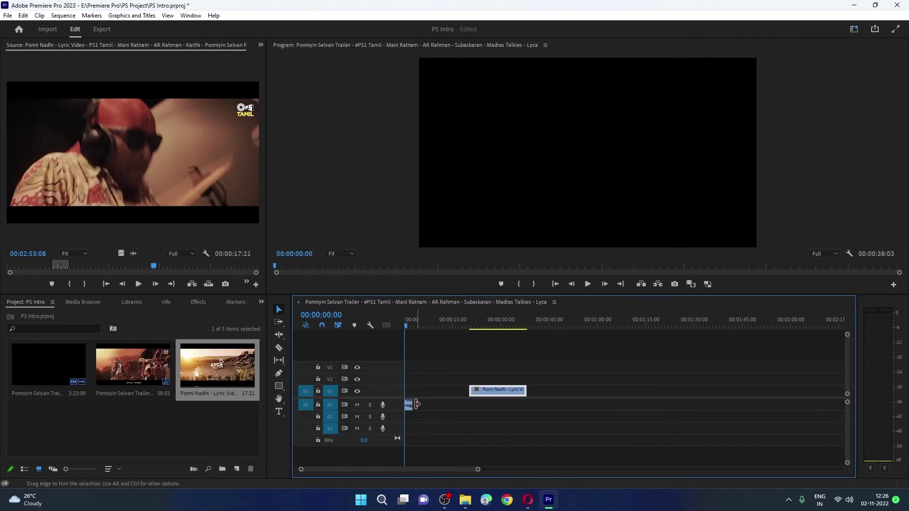
{"action": "left_click_drag", "start_coordinate": [408, 405], "coordinate": [426, 410]}
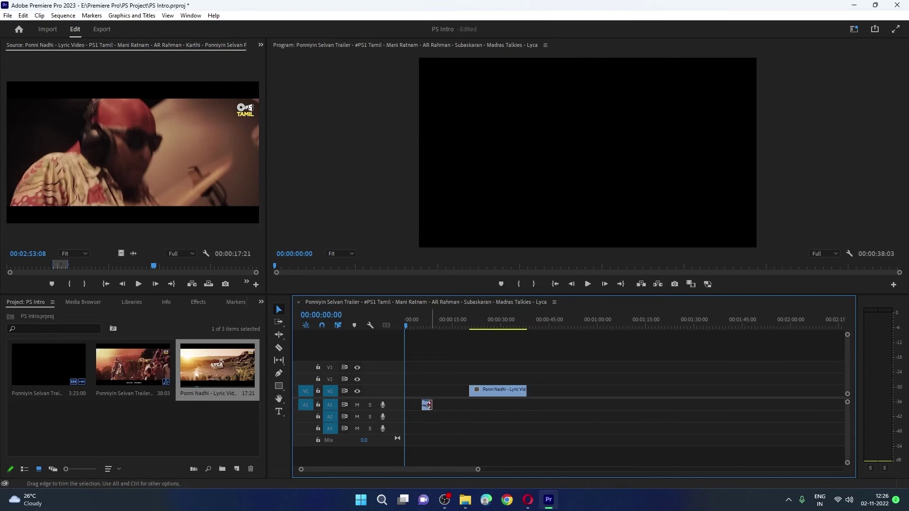
{"action": "left_click_drag", "start_coordinate": [429, 405], "coordinate": [471, 407]}
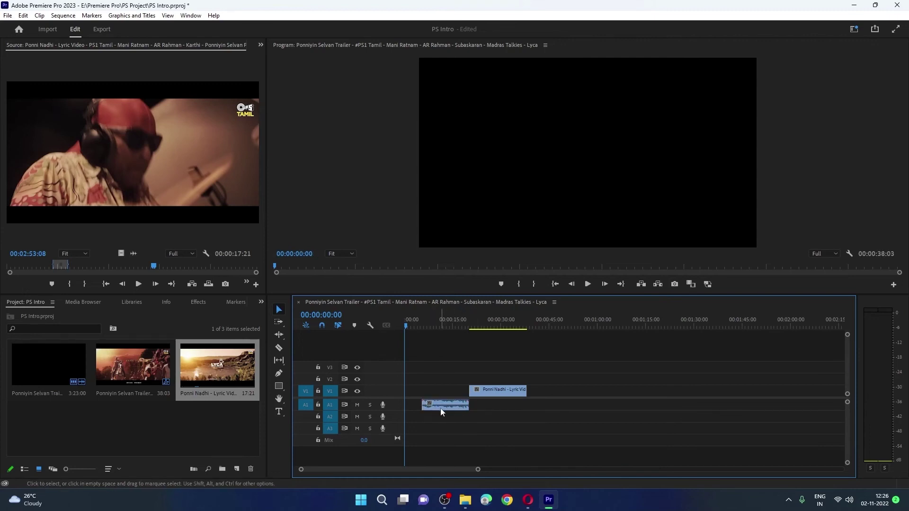
{"action": "key", "text": "ctrl+z"}
{"action": "left_click_drag", "start_coordinate": [423, 405], "coordinate": [413, 411]}
{"action": "mouse_move", "coordinate": [488, 390]}
{"action": "left_mouse_down"}
{"action": "mouse_move", "coordinate": [423, 391]}
{"action": "mouse_move", "coordinate": [461, 405]}
{"action": "left_mouse_up"}
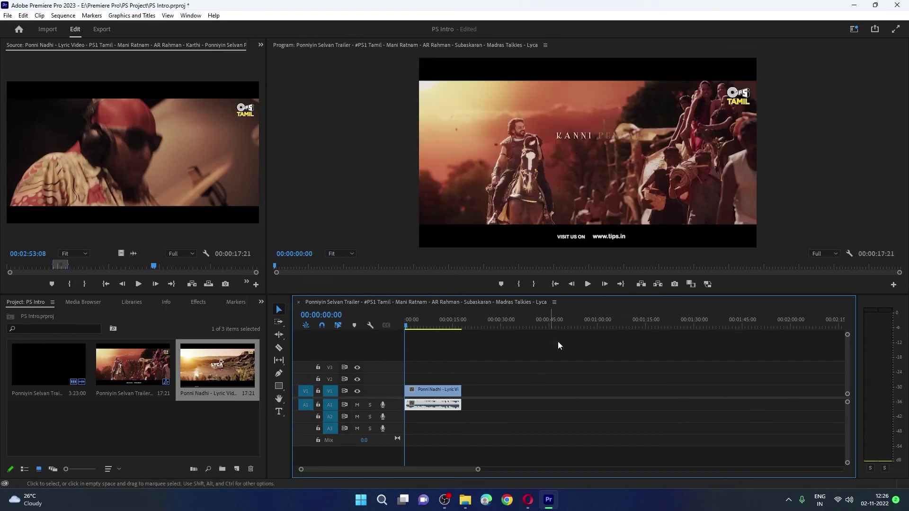
{"action": "left_click", "coordinate": [587, 286]}
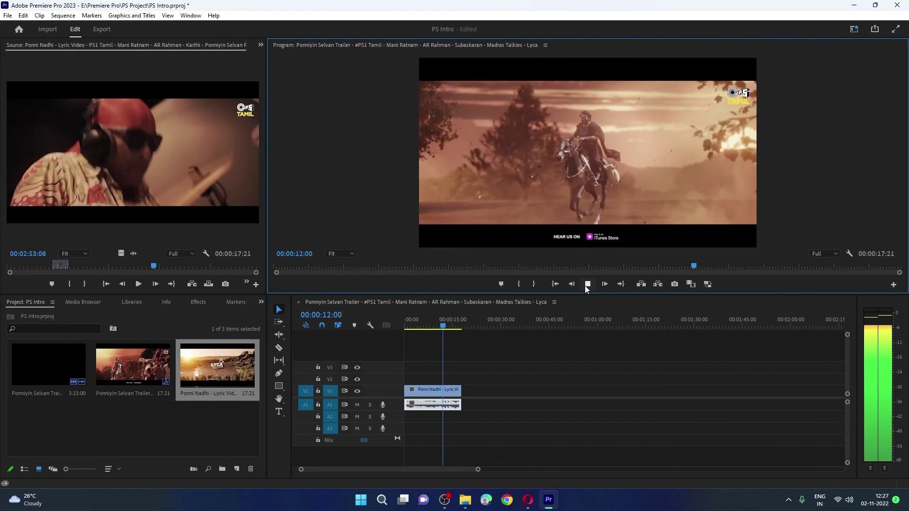
Play from about four seconds, stop at 00:00:06:09, and frame-step to 00:00:06:01.
{"action": "left_click", "coordinate": [587, 284]}
{"action": "key", "text": "space"}
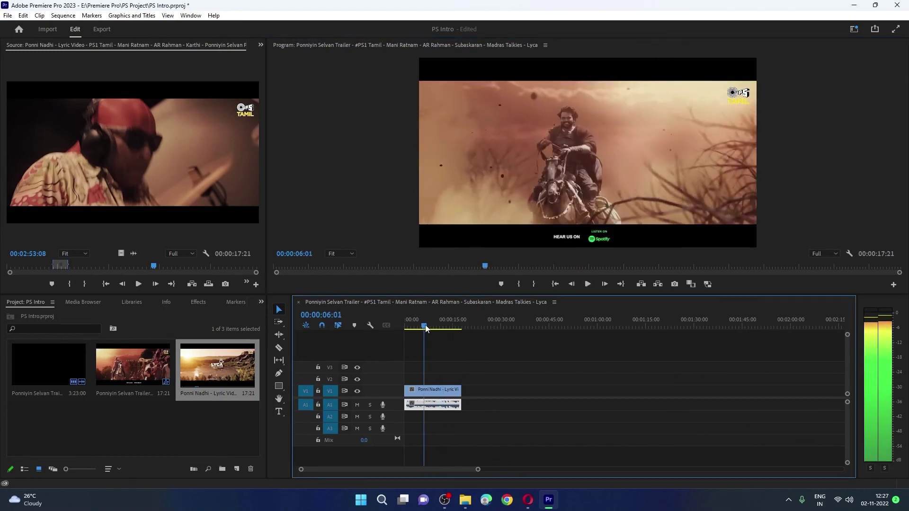
{"action": "left_click", "coordinate": [420, 326]}
{"action": "key", "text": "space"}
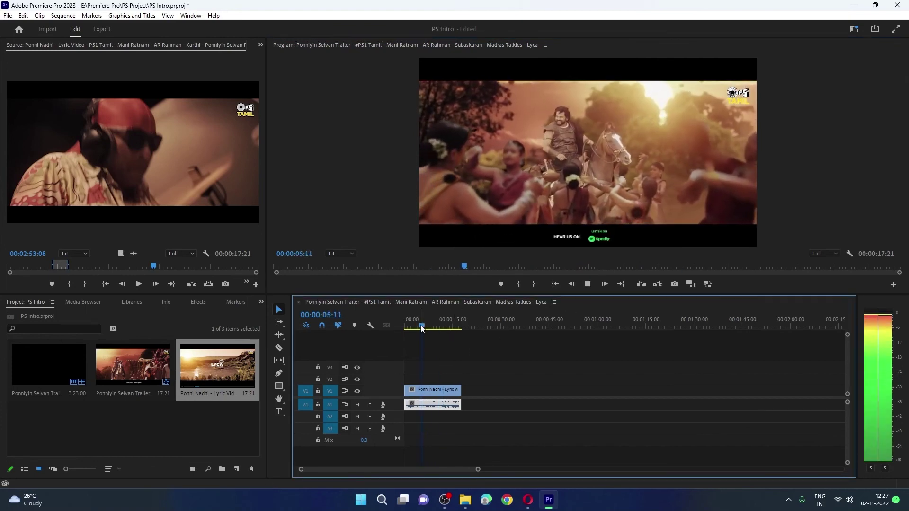
{"action": "key", "text": "space"}
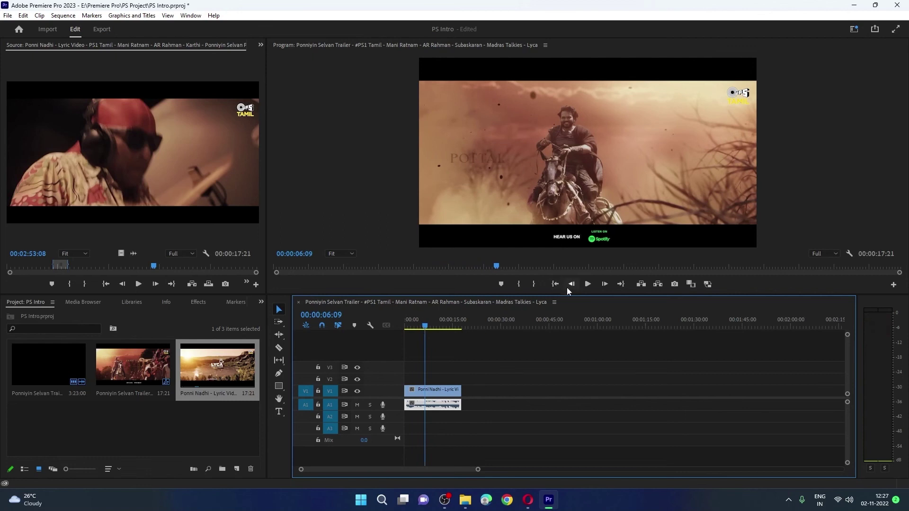
{"action": "left_click", "coordinate": [571, 286]}
{"action": "left_click", "coordinate": [571, 286]}
{"action": "left_click", "coordinate": [570, 287]}
{"action": "left_click", "coordinate": [570, 286]}
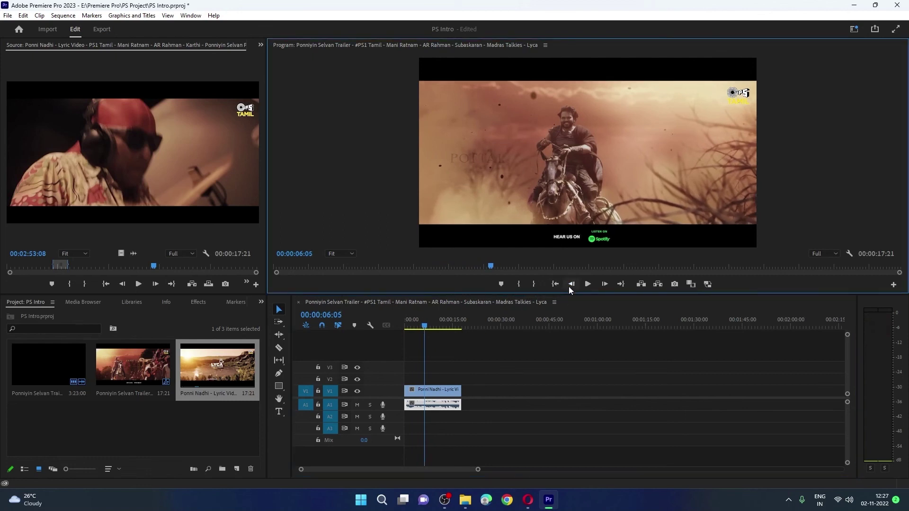
{"action": "left_click", "coordinate": [571, 286]}
{"action": "left_click", "coordinate": [571, 286]}
{"action": "left_click", "coordinate": [570, 287]}
{"action": "left_click", "coordinate": [571, 286]}
{"action": "left_click", "coordinate": [570, 287]}
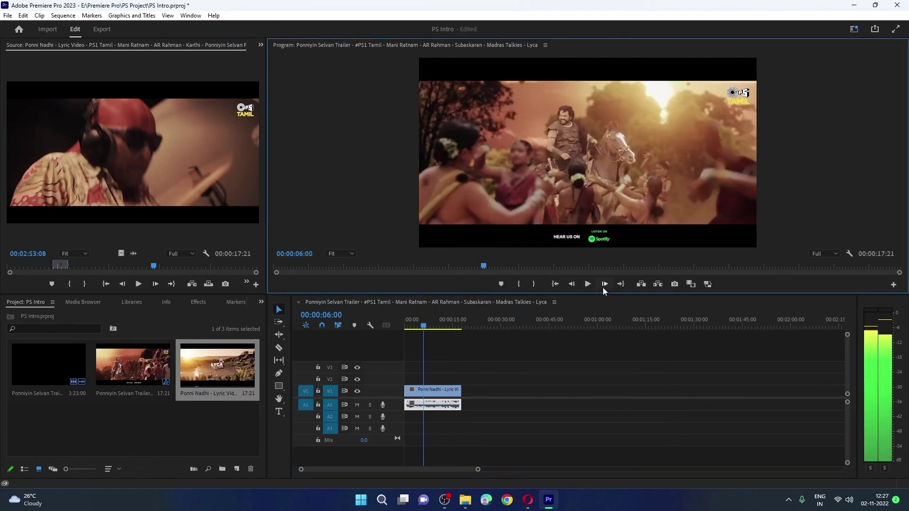
{"action": "left_click", "coordinate": [605, 284]}
Razor the Ponni Nadhi clip at 00:00:06:01, then play on and stop at 00:00:09:20.
{"action": "key", "text": "c"}
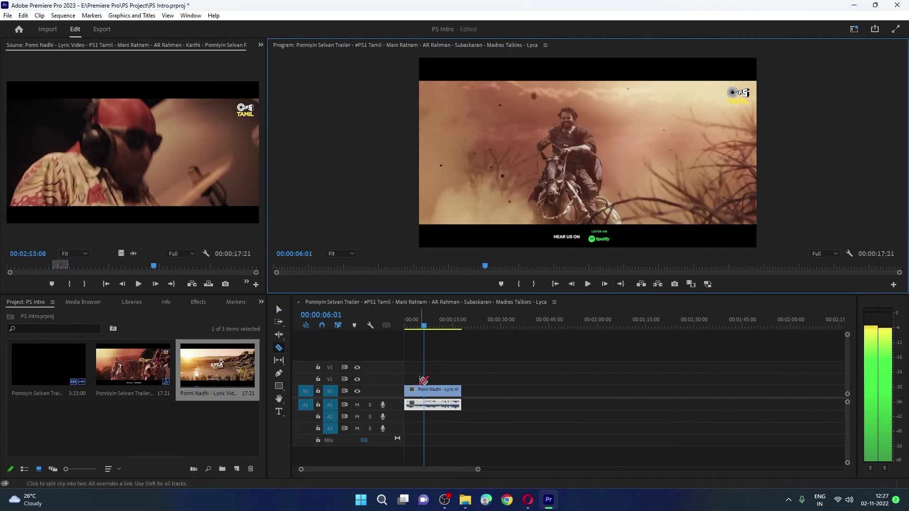
{"action": "left_click", "coordinate": [428, 389]}
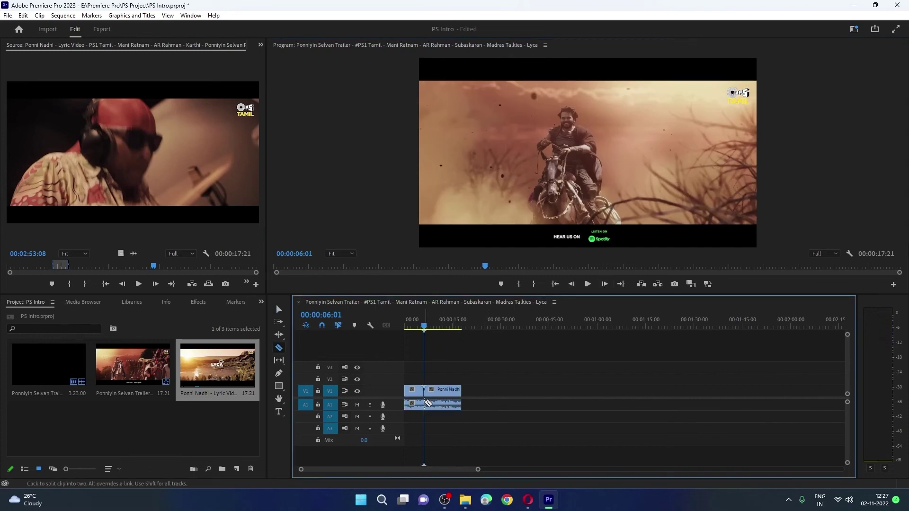
{"action": "left_click", "coordinate": [430, 327]}
{"action": "key", "text": "space"}
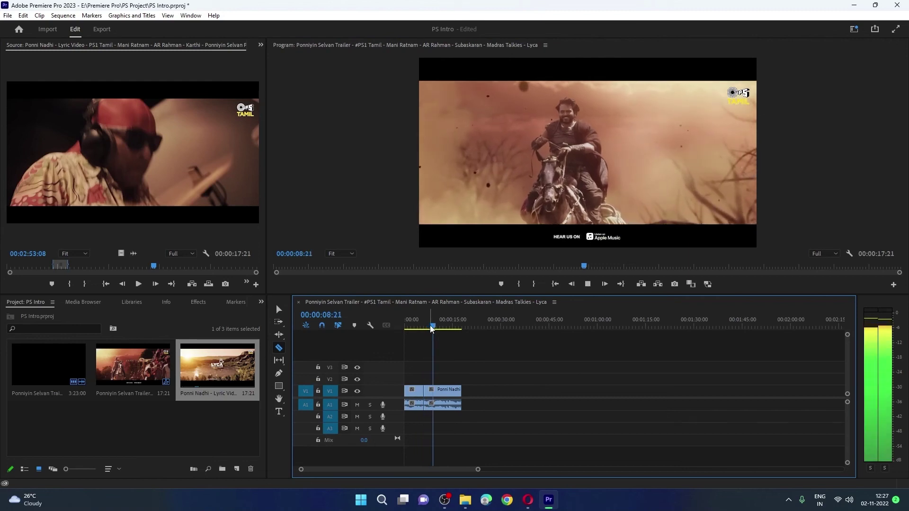
{"action": "key", "text": "space"}
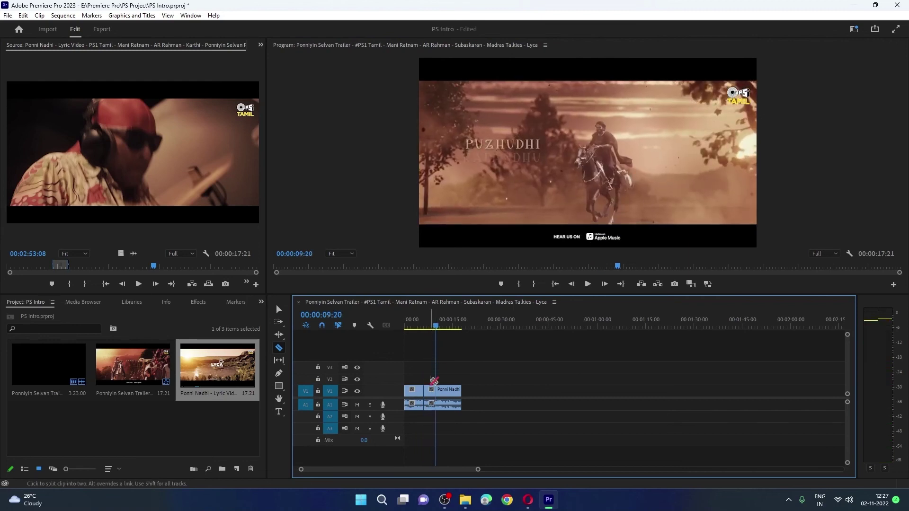
Return to the Selection tool and set the timeline zoom to five-second steps.
{"action": "key", "text": "v"}
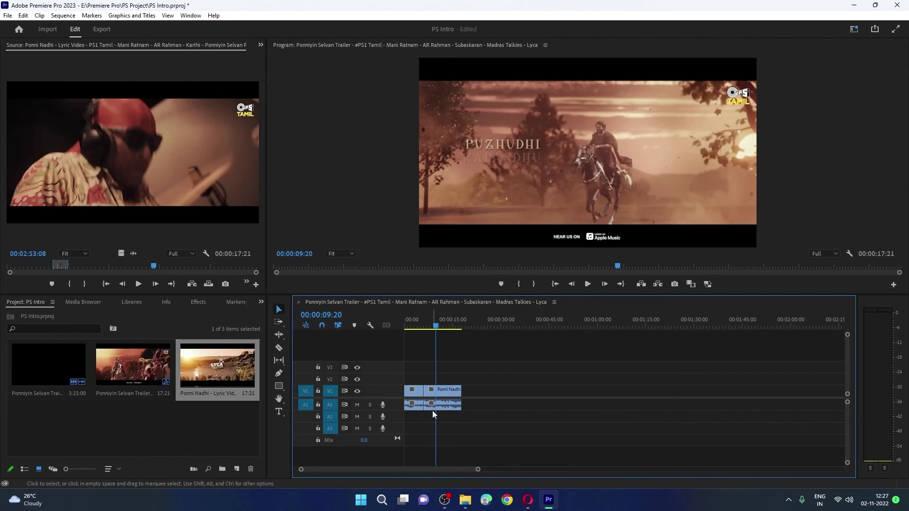
{"action": "key", "text": "="}
{"action": "key", "text": "equal"}
{"action": "key", "text": "minus"}
{"action": "key", "text": "minus"}
{"action": "key", "text": "minus"}
{"action": "key", "text": "minus"}
{"action": "key", "text": "equal"}
{"action": "key", "text": "minus"}
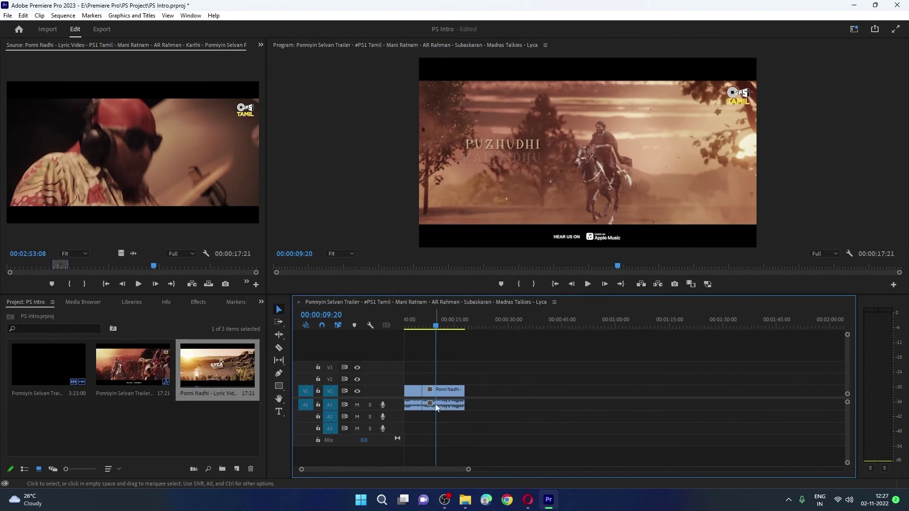
{"action": "key", "text": "equal"}
{"action": "key", "text": "equal"}
{"action": "key", "text": "equal"}
{"action": "key", "text": "equal"}
{"action": "key", "text": "equal"}
{"action": "key", "text": "equal"}
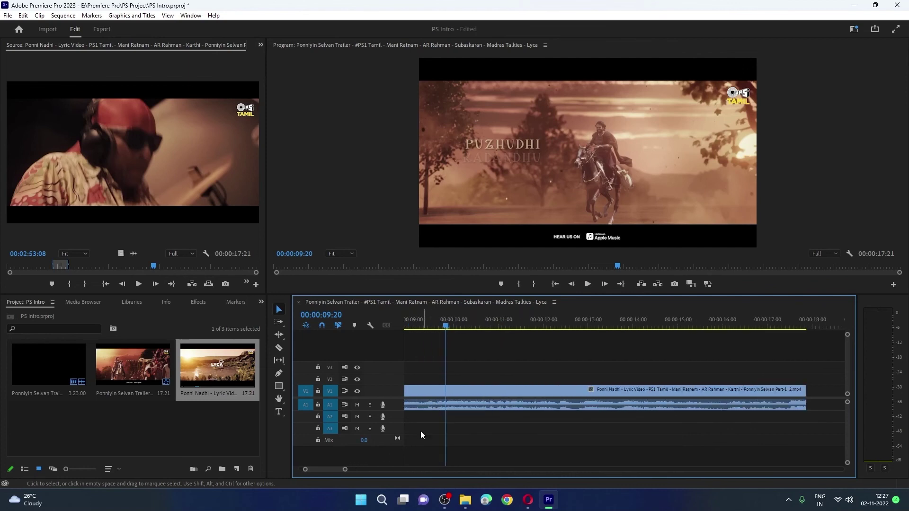
Preview around the second cut point and razor-cut the clip at 00:00:09:09.
{"action": "left_click_drag", "start_coordinate": [328, 468], "coordinate": [328, 468]}
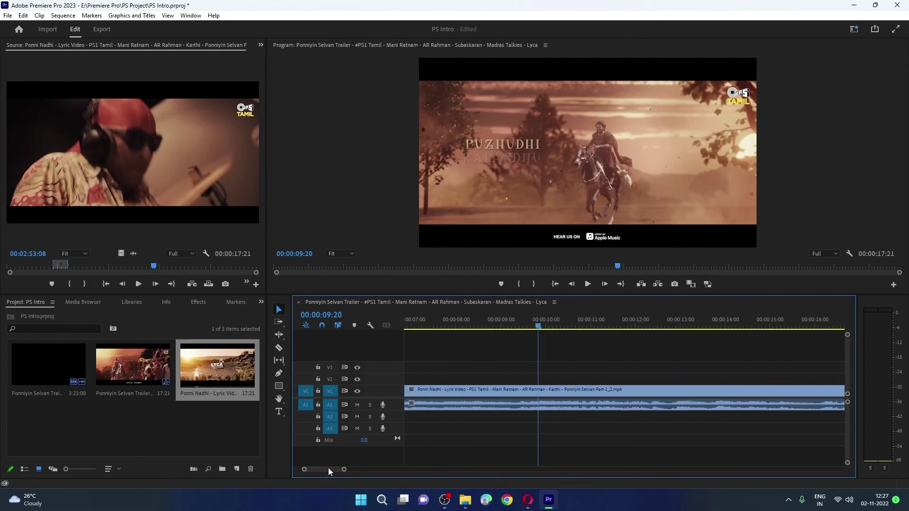
{"action": "left_click_drag", "start_coordinate": [533, 326], "coordinate": [504, 326]}
{"action": "key", "text": "space"}
{"action": "left_click_drag", "start_coordinate": [535, 327], "coordinate": [519, 331]}
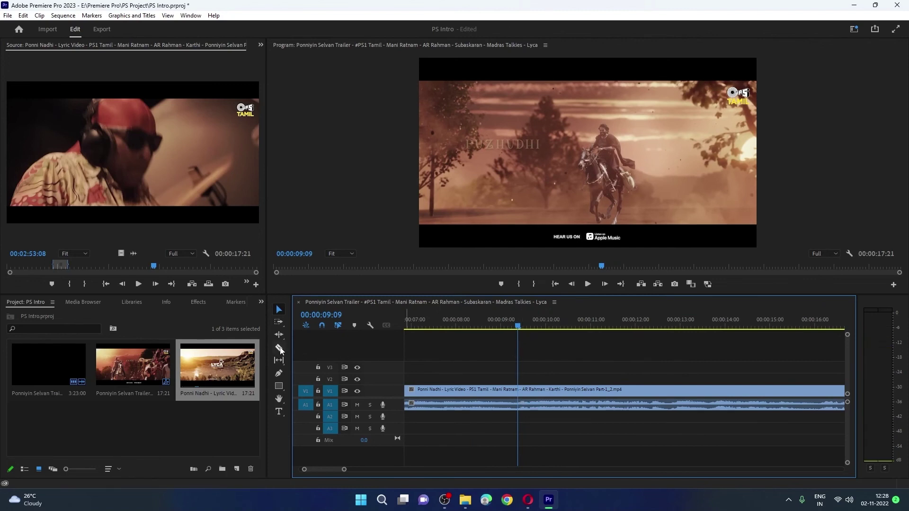
{"action": "key", "text": "c"}
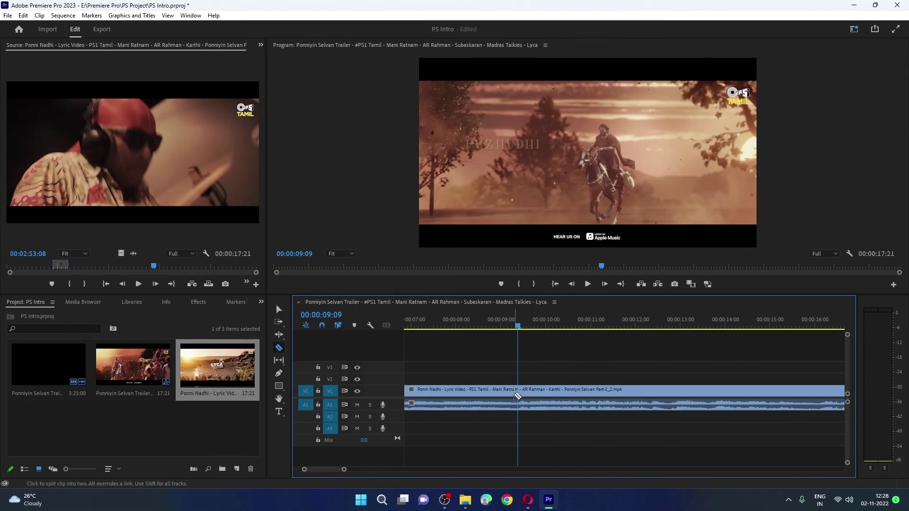
{"action": "left_click", "coordinate": [523, 390]}
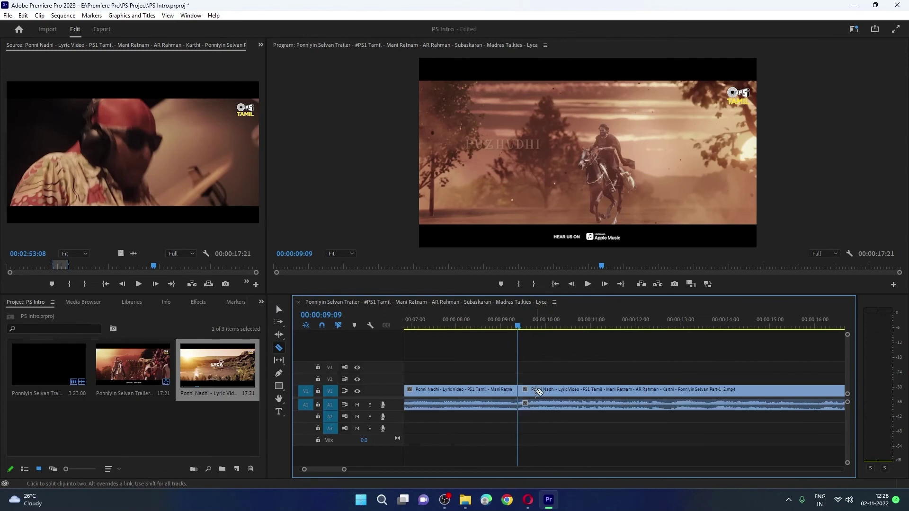
Delete the piece after 00:00:09:09 and the opening piece, then select the remaining excerpt.
{"action": "key", "text": "v"}
{"action": "left_click", "coordinate": [542, 394]}
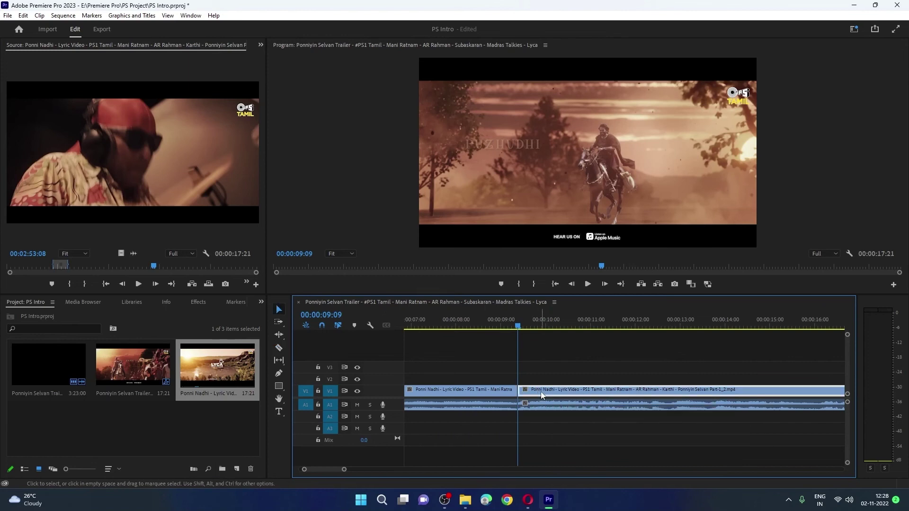
{"action": "key", "text": "Delete"}
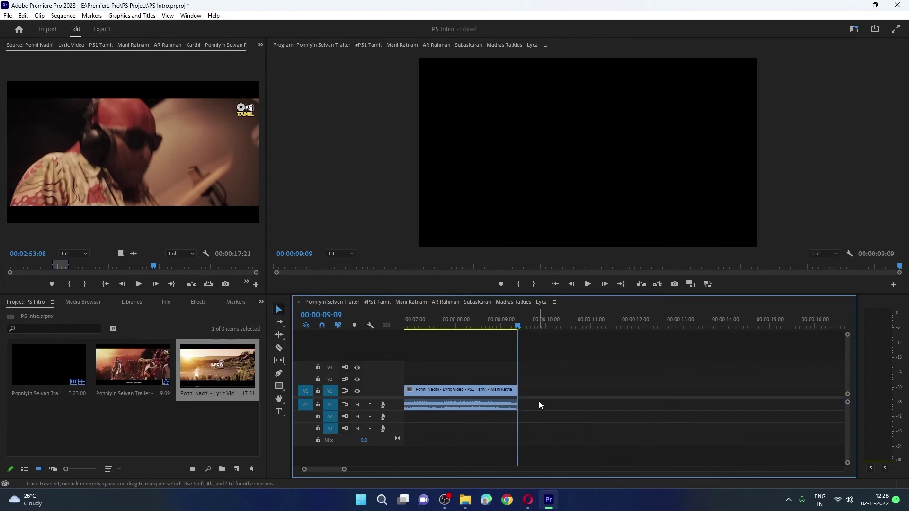
{"action": "key", "text": "minus"}
{"action": "key", "text": "minus"}
{"action": "key", "text": "minus"}
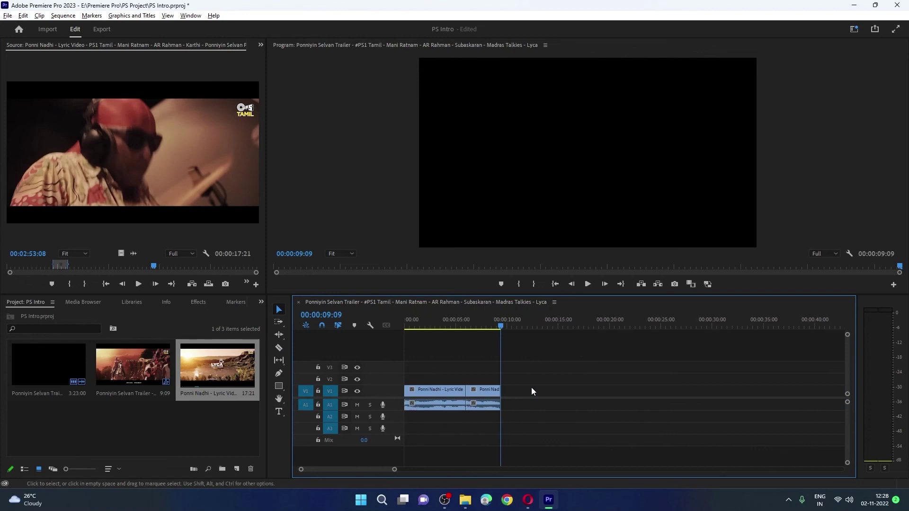
{"action": "left_click", "coordinate": [437, 394]}
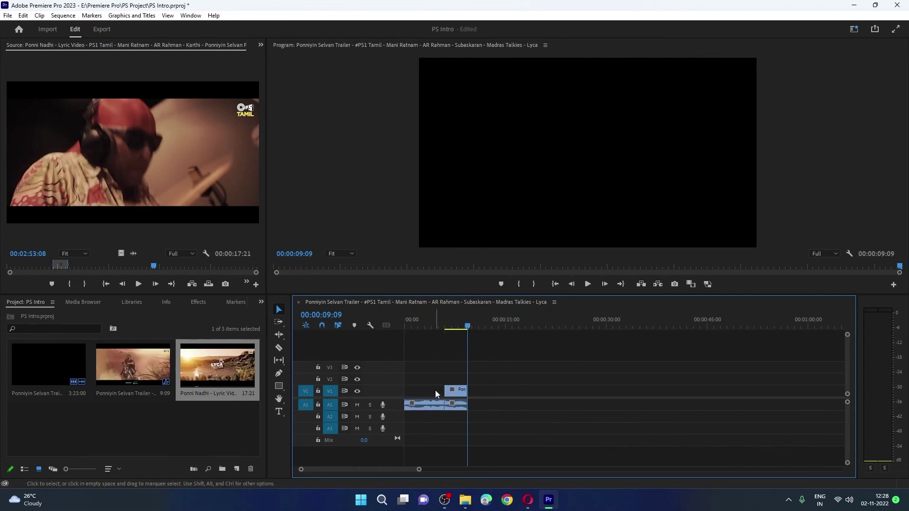
{"action": "key", "text": "Delete"}
{"action": "left_click", "coordinate": [462, 391]}
Drag the excerpt to 00:00:00:00, play it from the start, then return to the beginning.
{"action": "left_click_drag", "start_coordinate": [461, 391], "coordinate": [412, 390]}
{"action": "left_click", "coordinate": [556, 285]}
{"action": "left_click", "coordinate": [588, 285]}
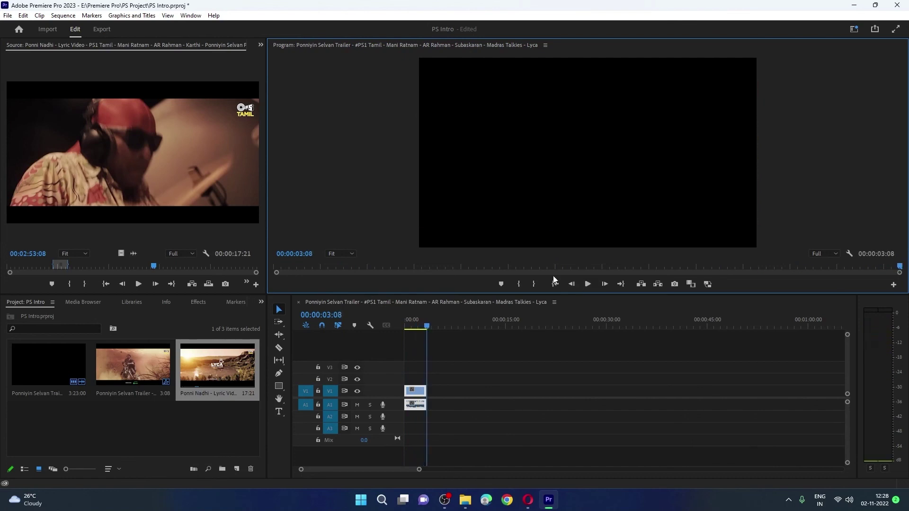
{"action": "left_click", "coordinate": [556, 283]}
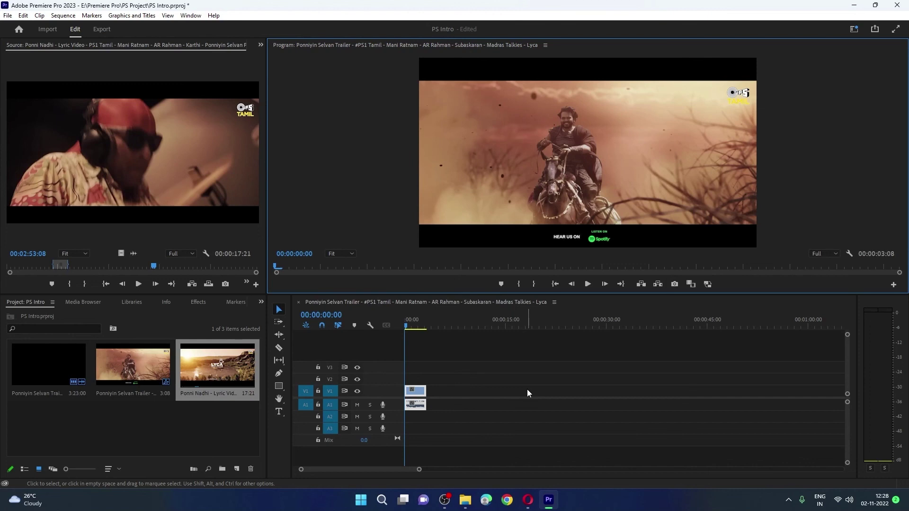
Play the three-second Ponni Nadhi excerpt and stop at 00:00:01:04 on the 'POTTAL KADANDHU' lyric.
{"action": "left_click", "coordinate": [591, 285]}
{"action": "left_click", "coordinate": [591, 285]}
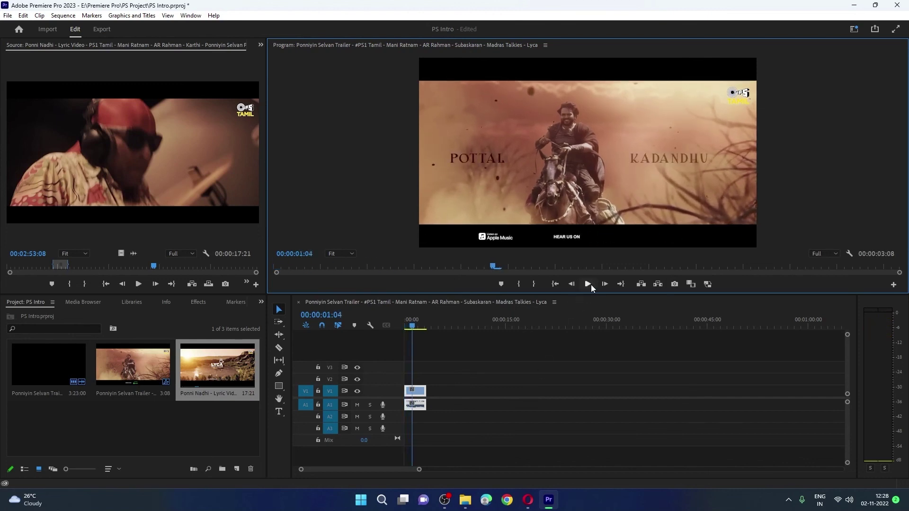